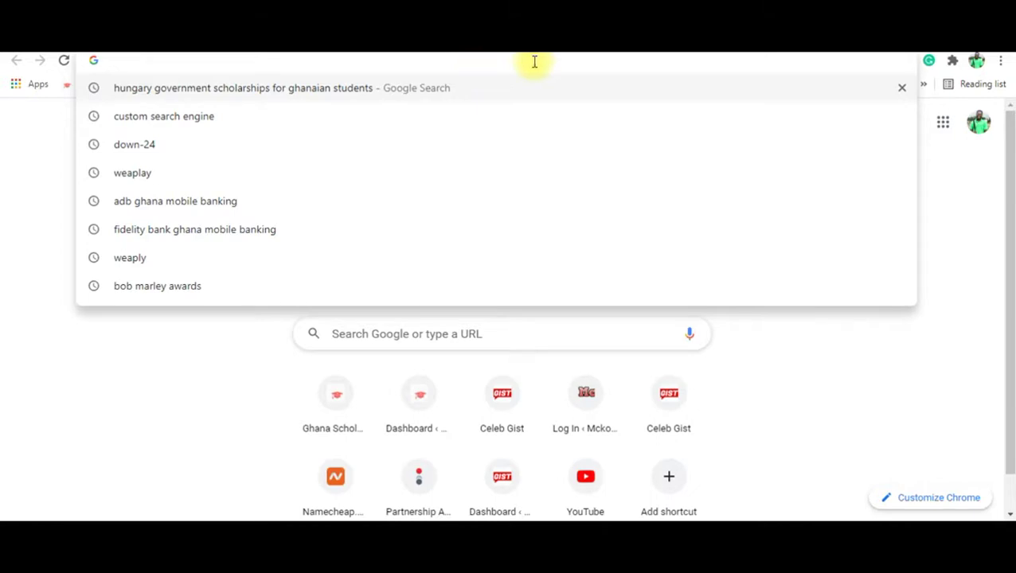
Step: Check which Google account is signed in, and search Google for "custom search engine"
click(986, 119)
click(986, 120)
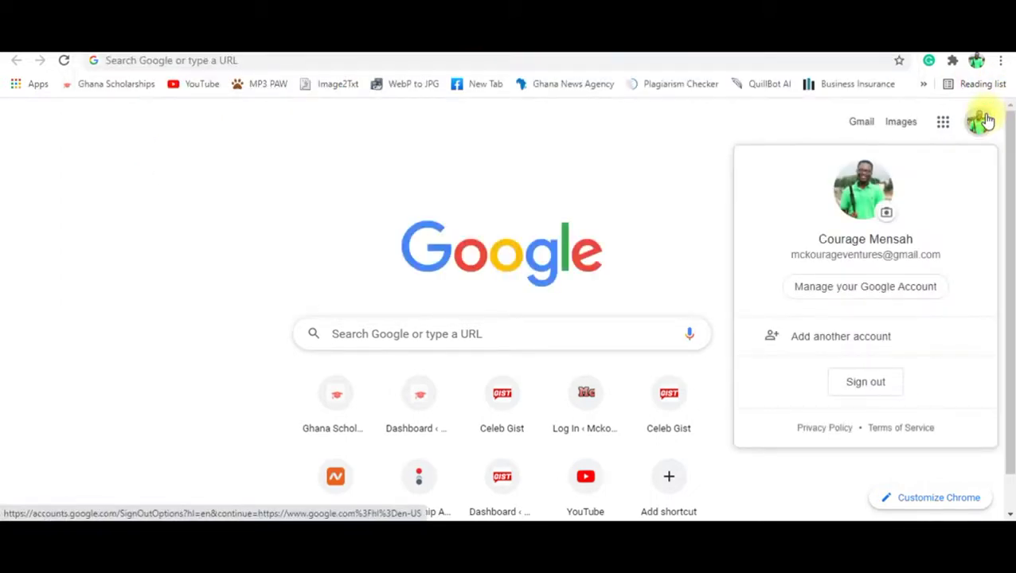
click(376, 60)
text(c)
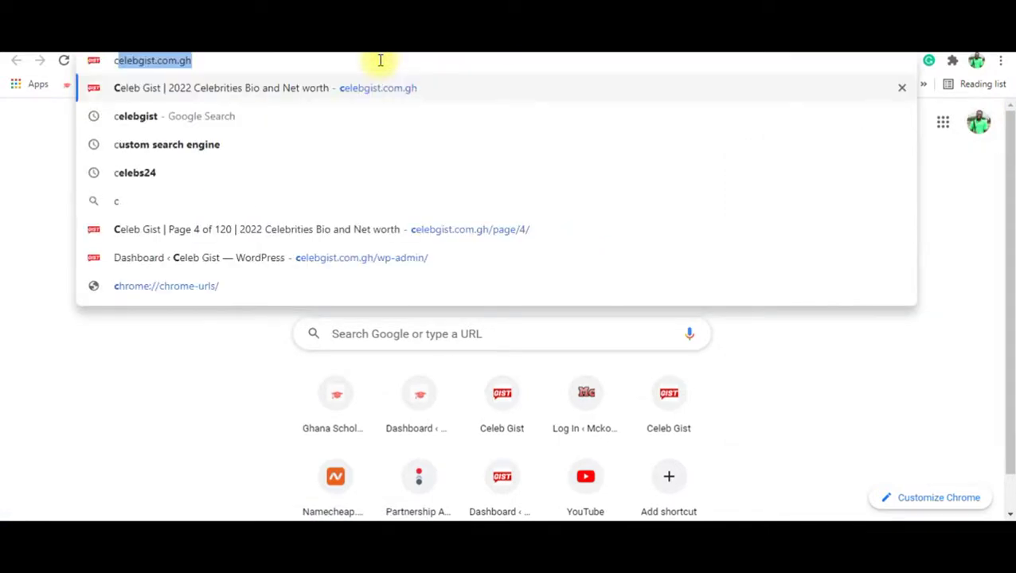
text(ustom search engine)
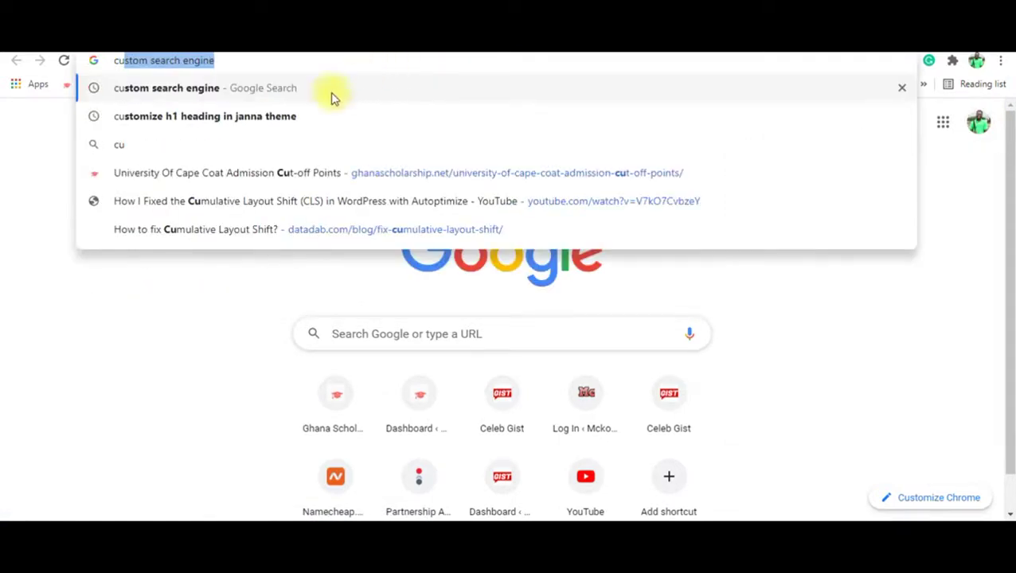
click(185, 88)
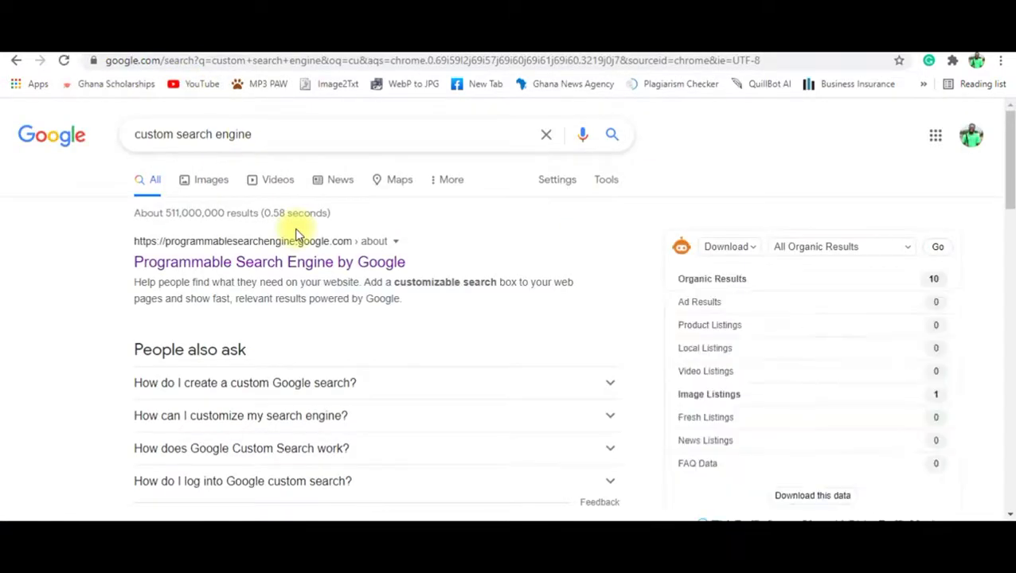
Step: Open the Programmable Search Engine by Google result and get started with the service
click(235, 265)
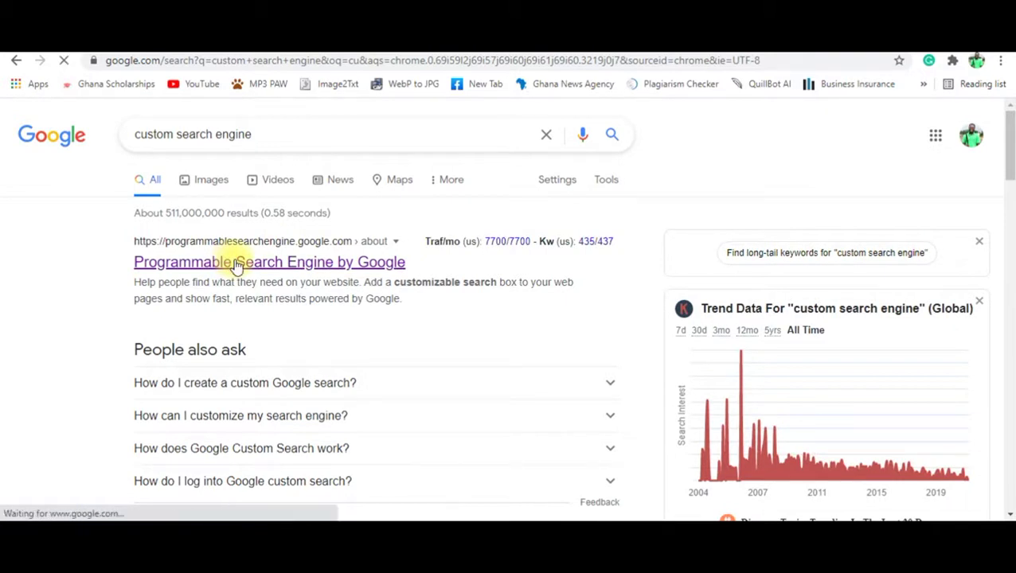
scroll(644, 234, down, 3)
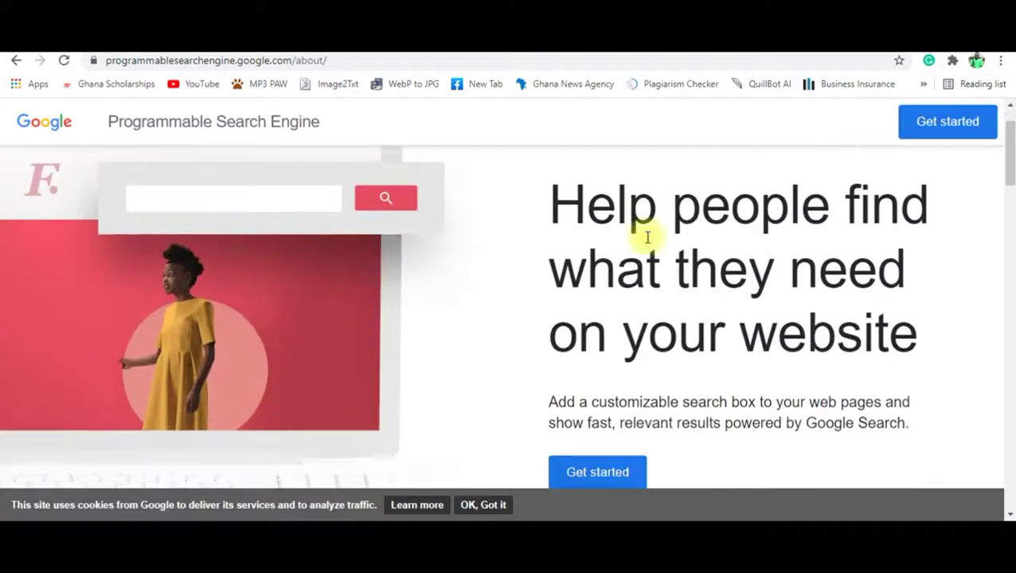
scroll(647, 243, up, 1)
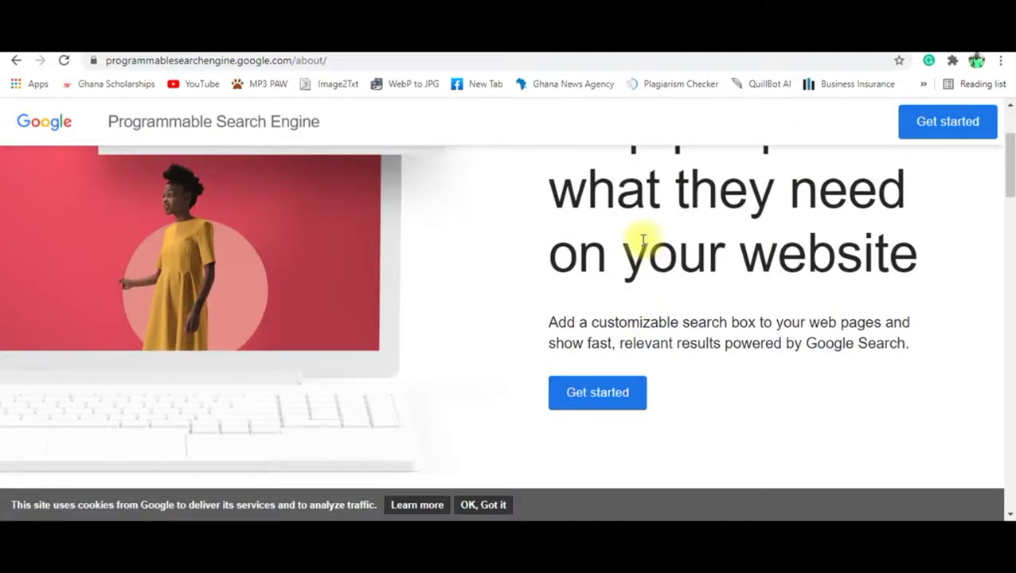
scroll(641, 243, up, 2)
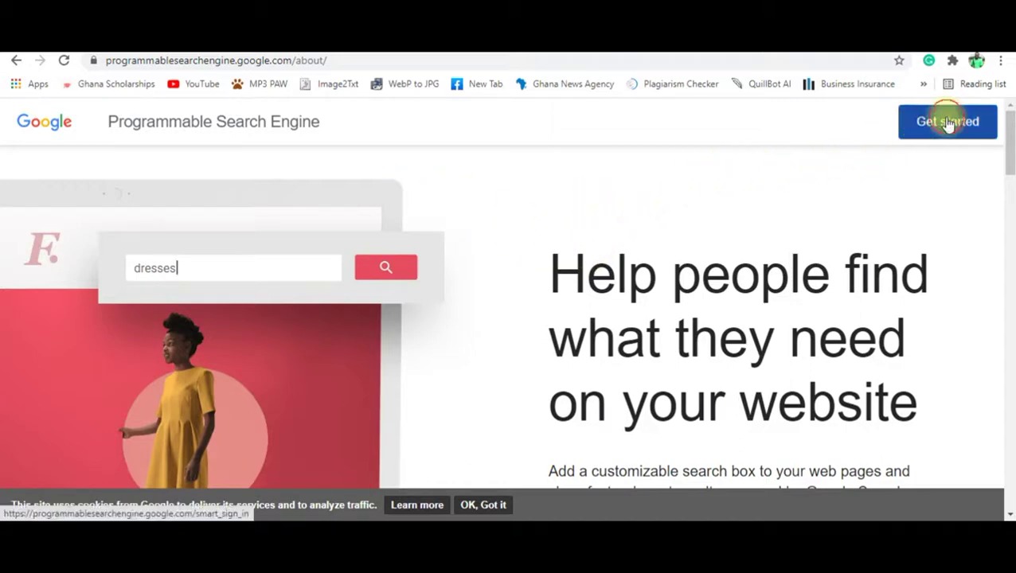
click(922, 123)
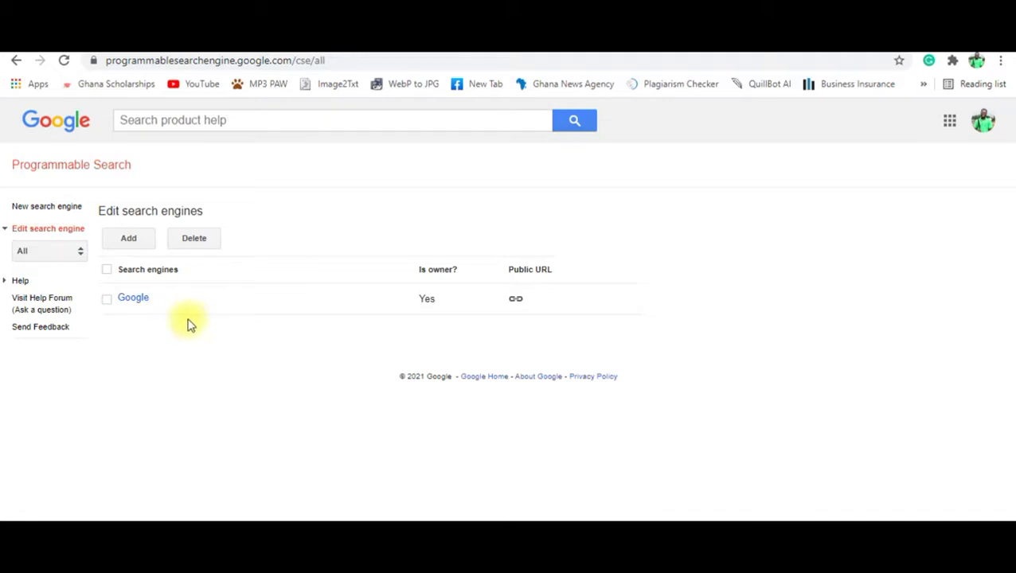
Step: Add a new search engine and enter ghanascholarship.net as its first site to search
click(130, 241)
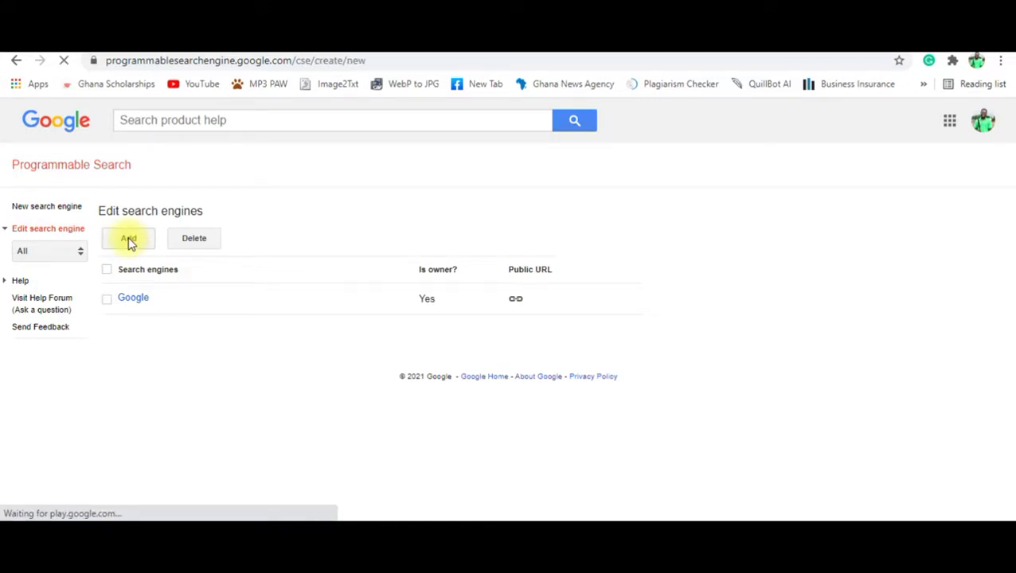
click(153, 278)
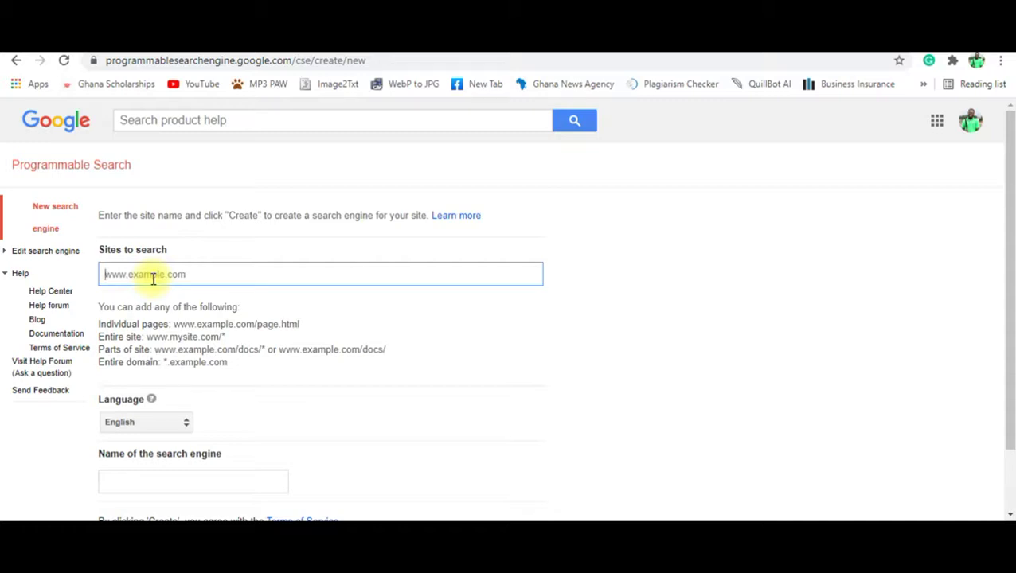
text(gh)
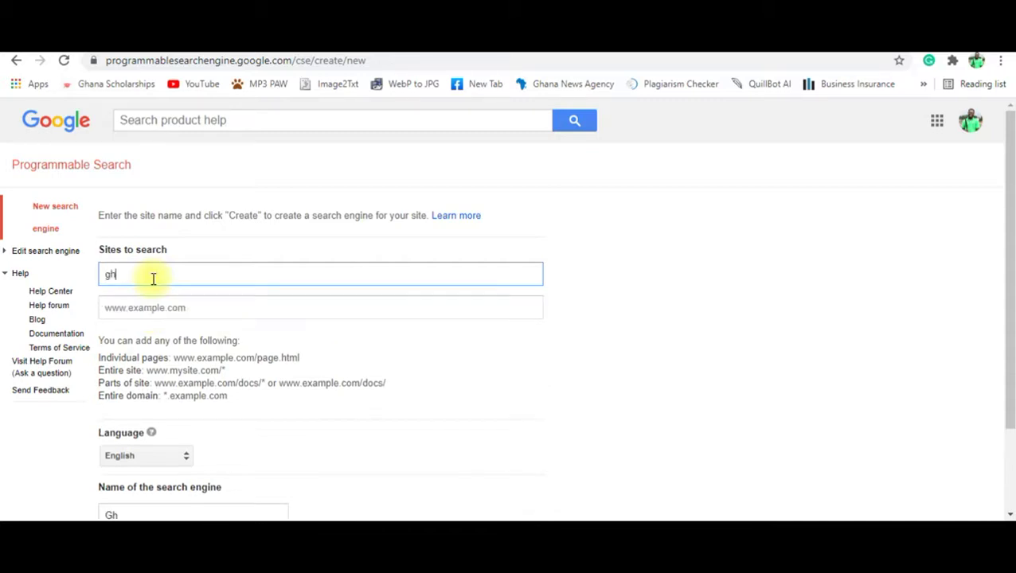
text(anascholars)
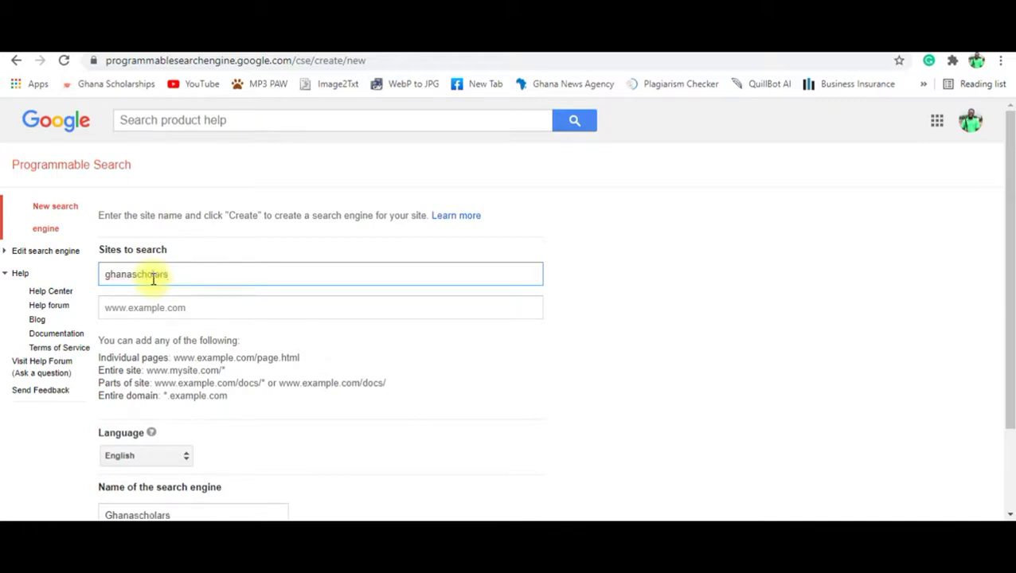
text(hip.net)
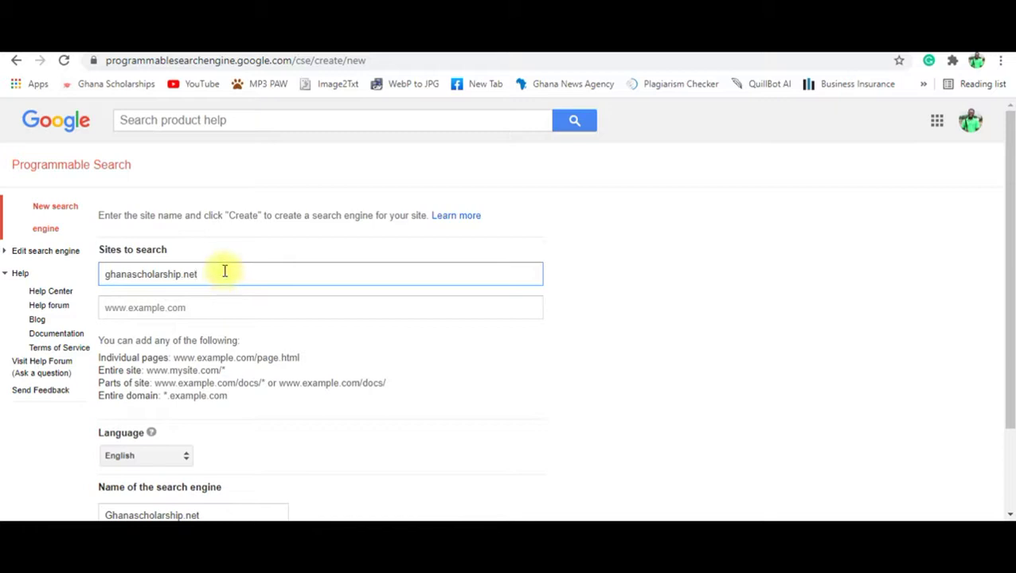
Step: Add google.com and ghstudents.com as the second and third sites to search
click(220, 303)
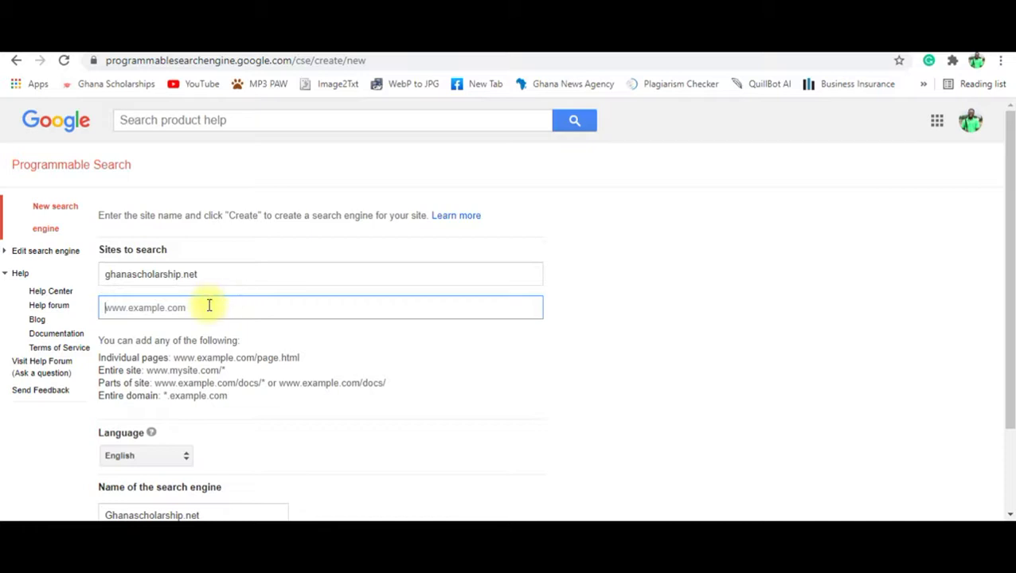
text(g)
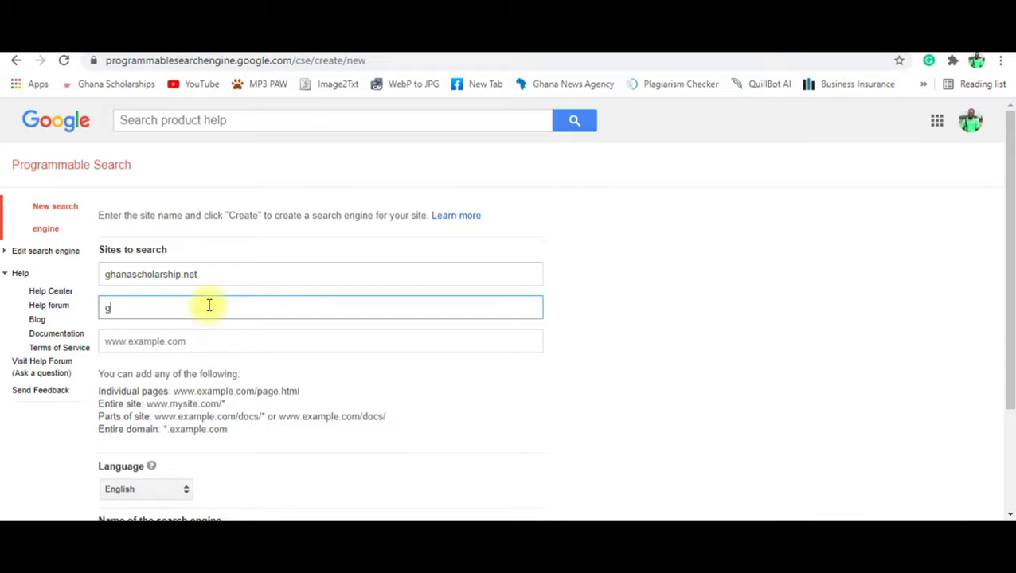
text(oogle.com)
click(207, 345)
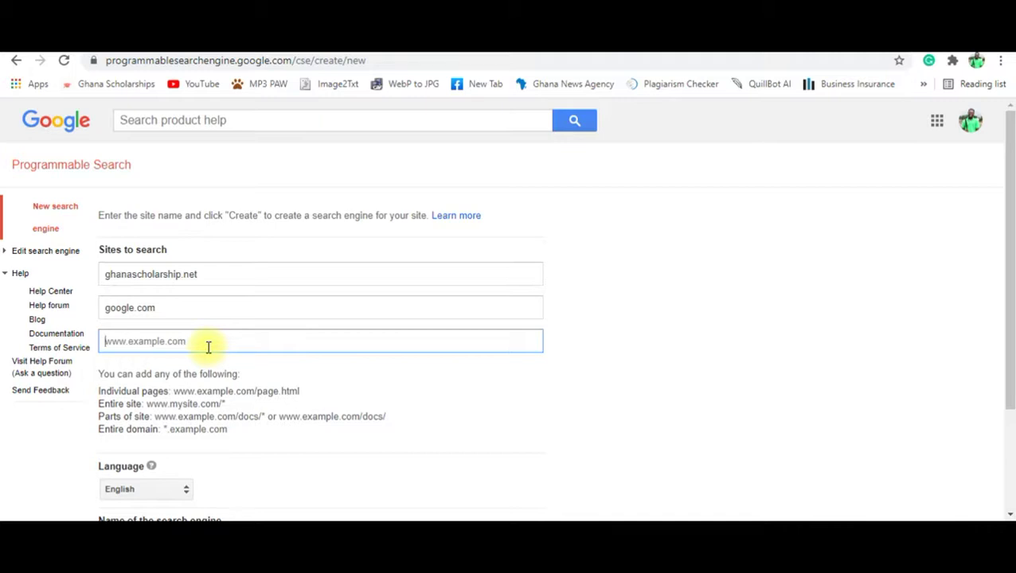
text(gh)
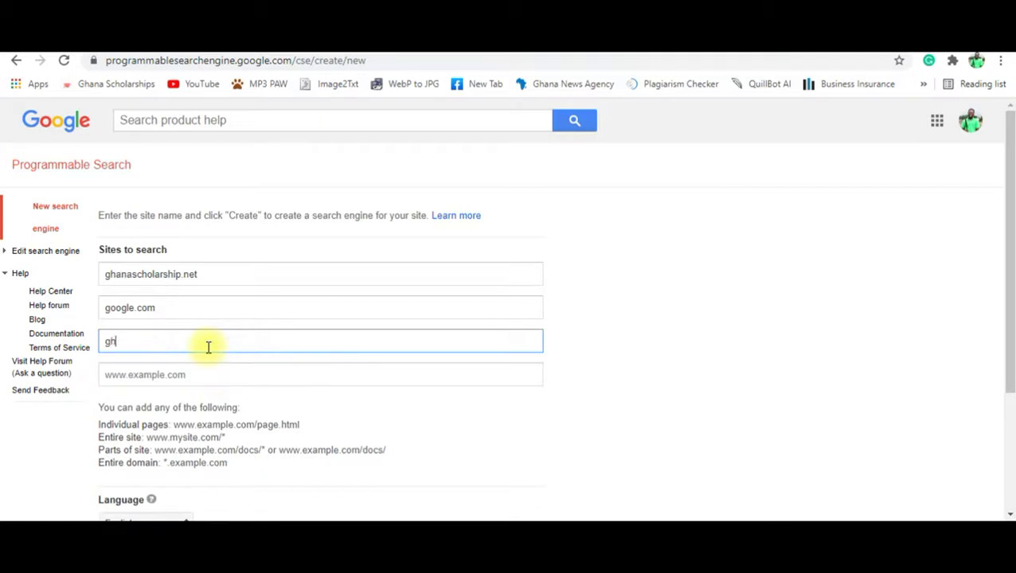
text(students)
key(BackSpace)
text(.com)
Step: Replace the search engine's name with Ghana Education and create the search engine
scroll(313, 365, down, 3)
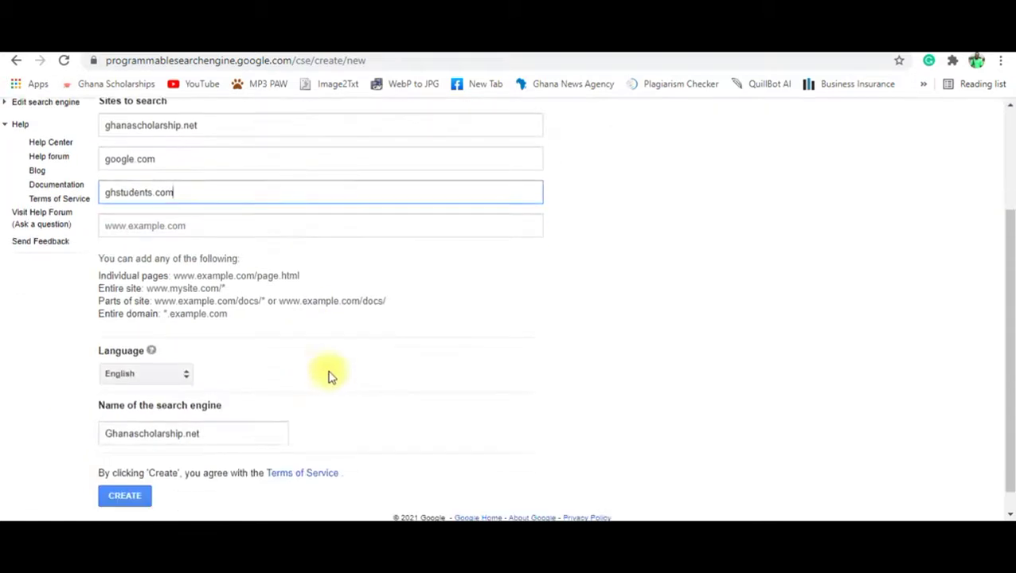
double_click(153, 411)
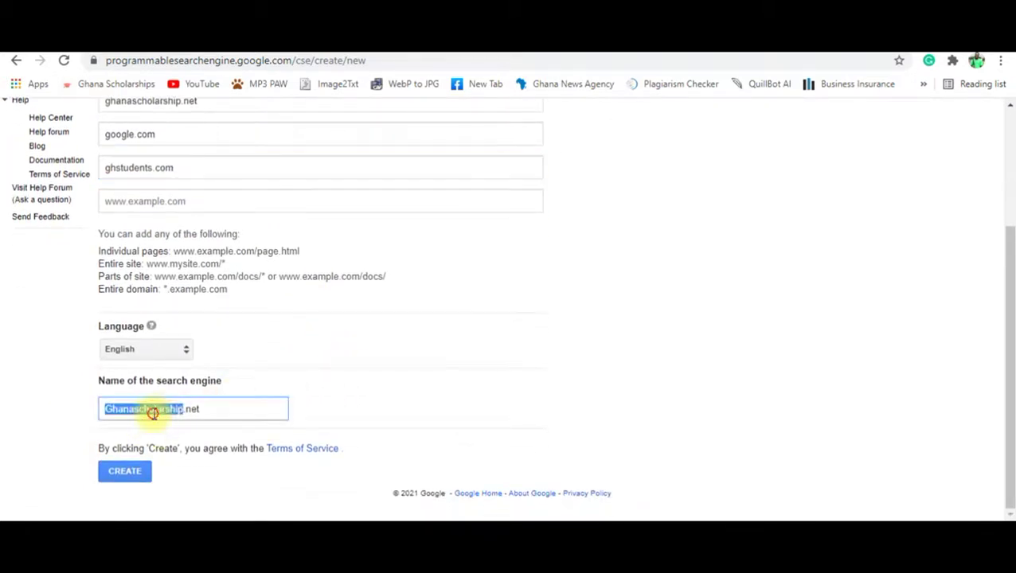
key(BackSpace)
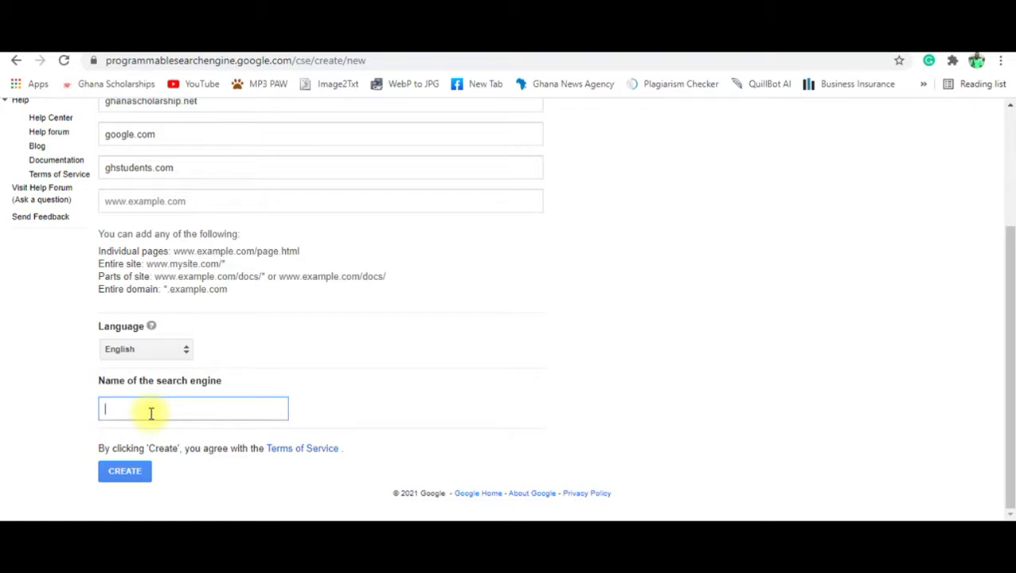
text(Ghana Education)
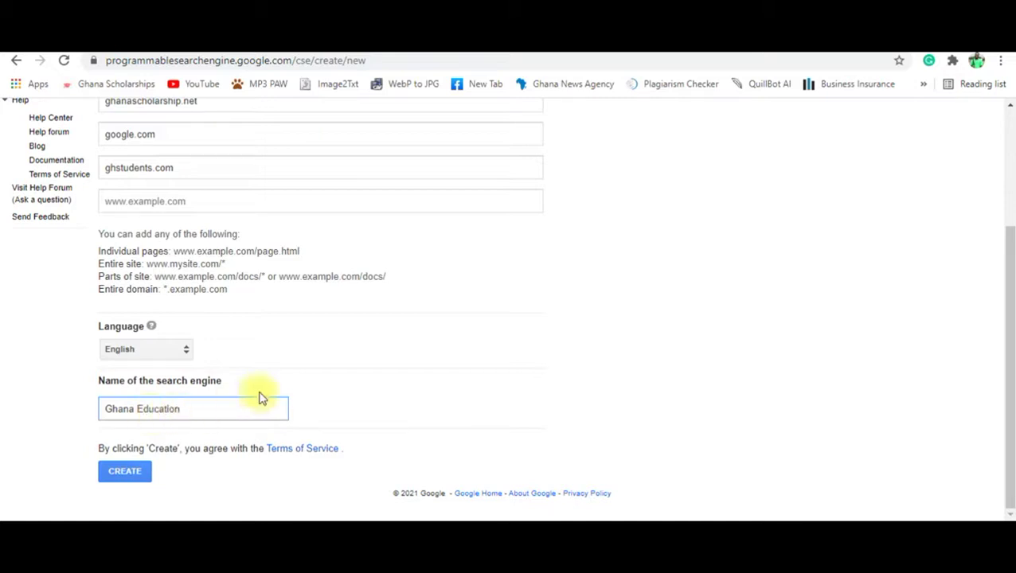
click(122, 478)
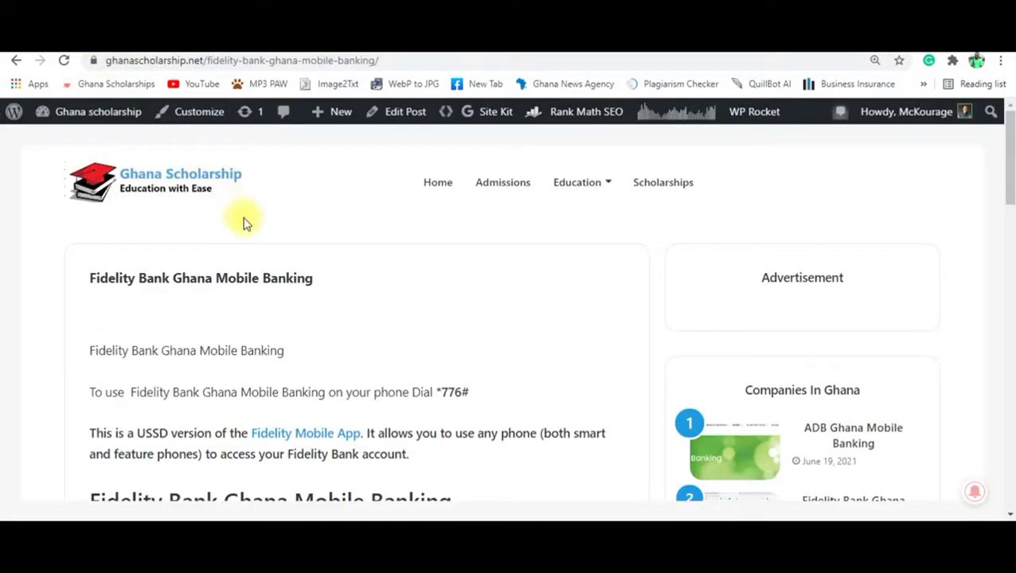
Step: Look through the Fidelity Bank article and the home page of the ghanascholarship.net website
scroll(245, 223, down, 15)
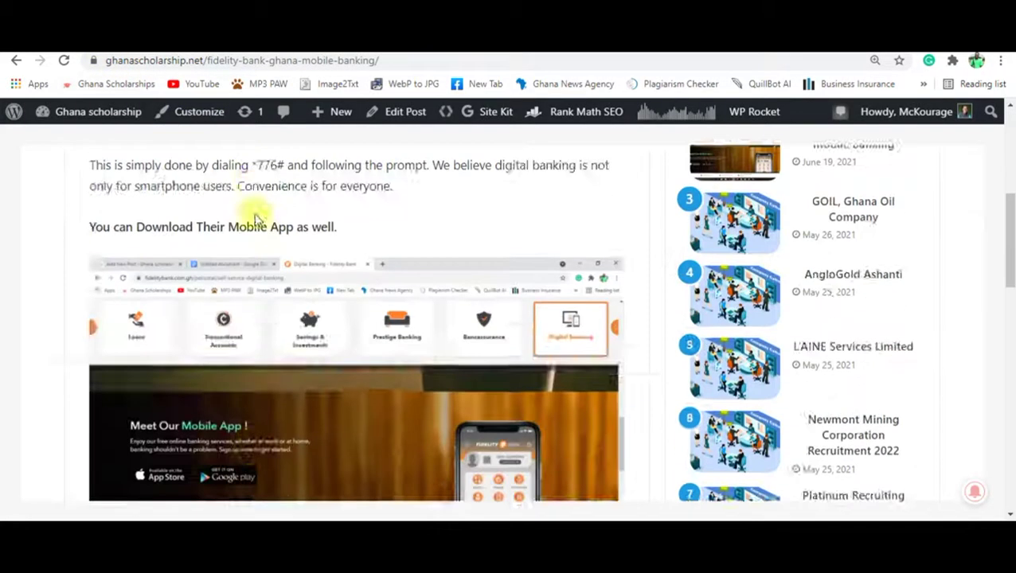
scroll(250, 222, up, 12)
scroll(249, 222, up, 10)
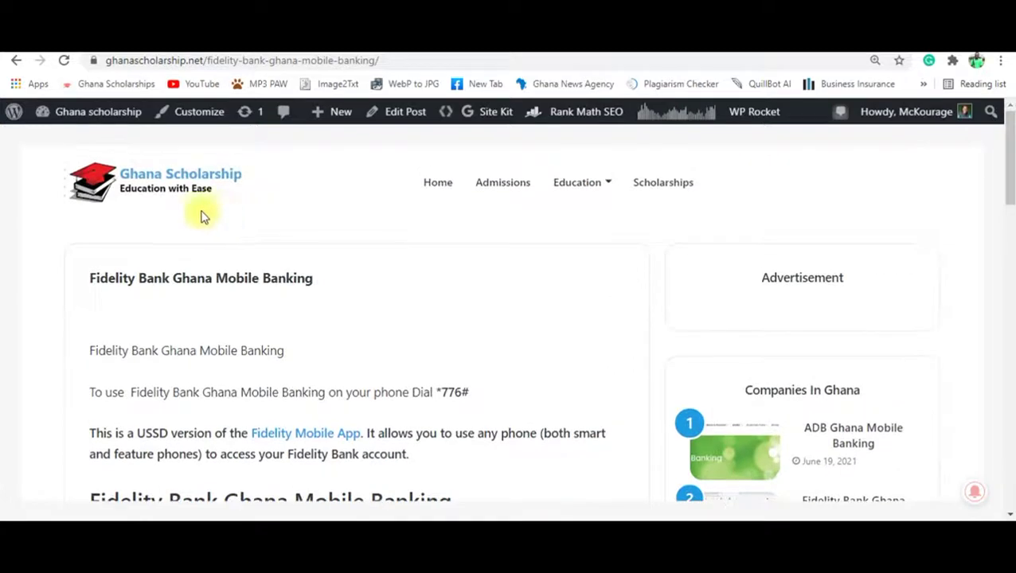
click(152, 178)
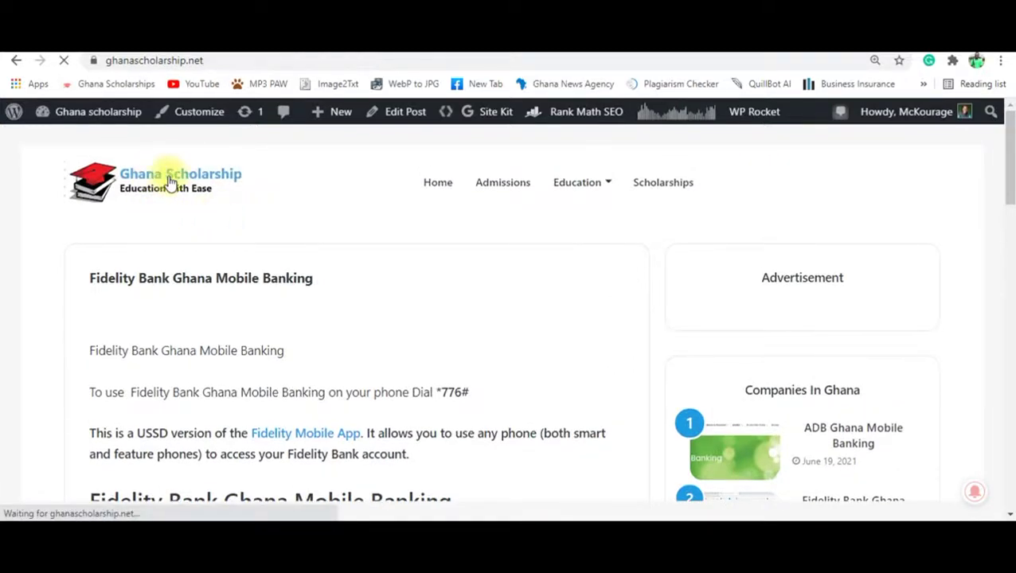
scroll(391, 255, down, 4)
scroll(395, 257, down, 12)
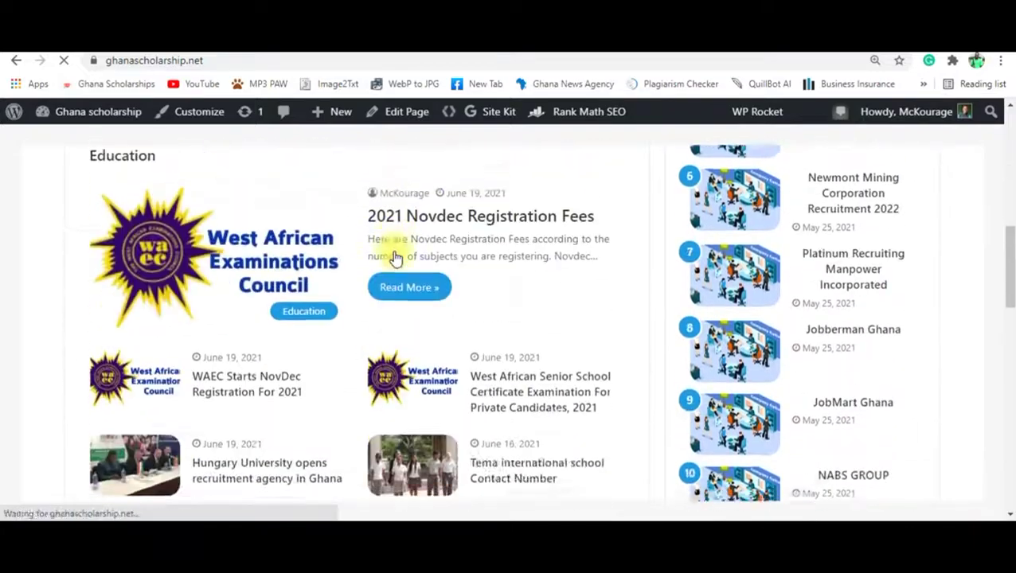
scroll(385, 266, up, 15)
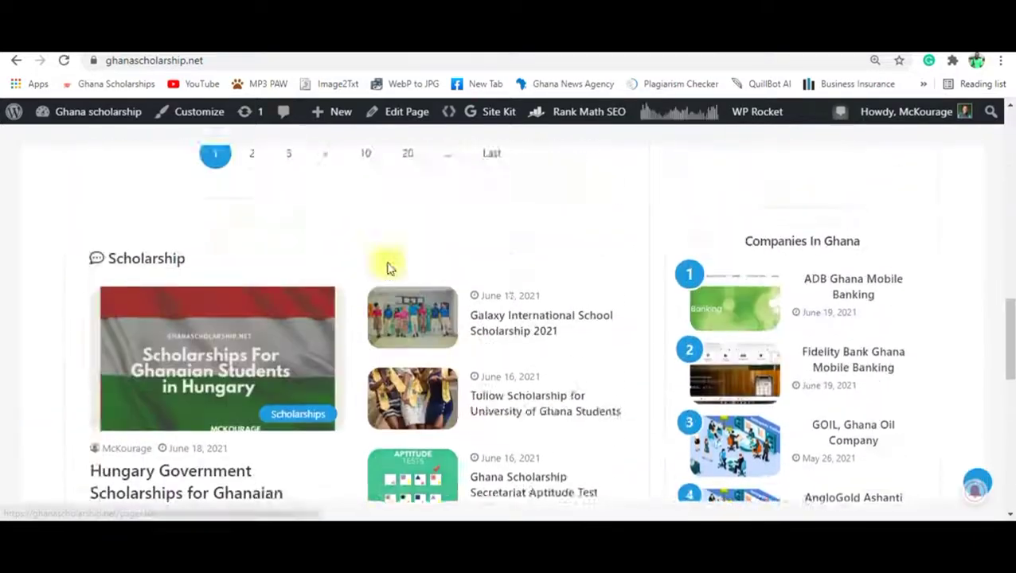
scroll(347, 229, down, 4)
scroll(347, 231, up, 5)
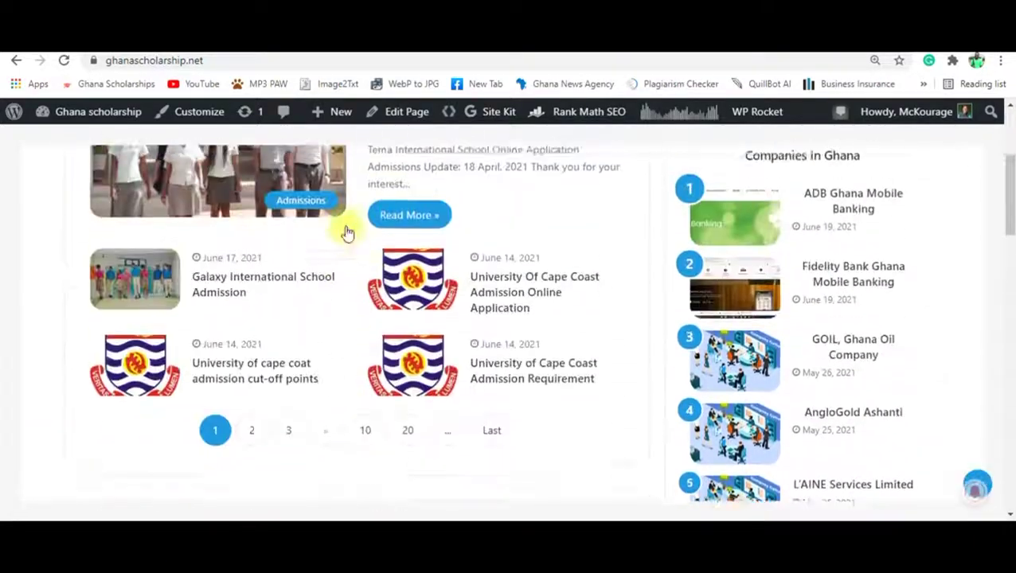
mouse_move(569, 201)
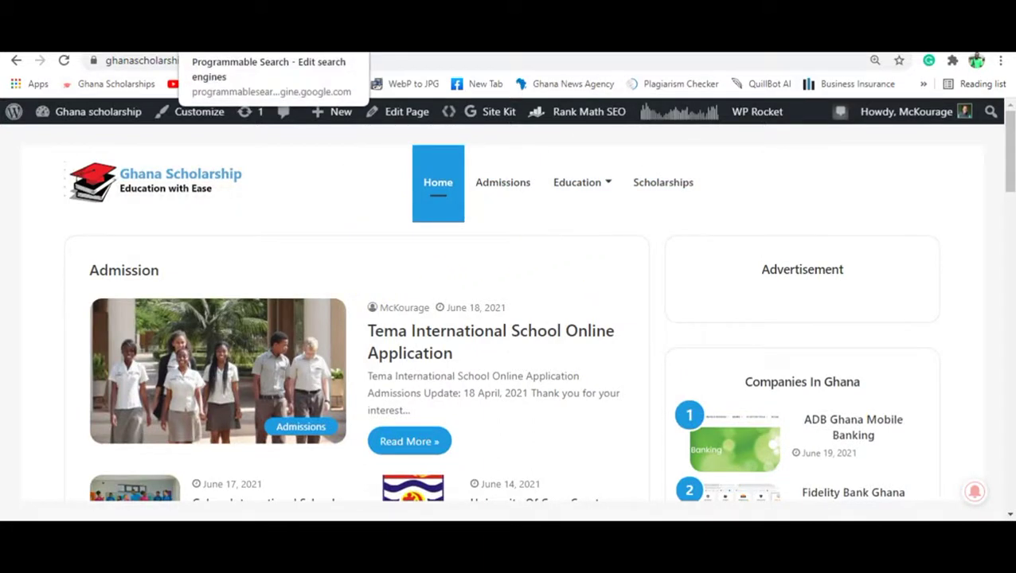
Step: Return to the new search engine's confirmation page and display the code for adding it to a site
click(262, 38)
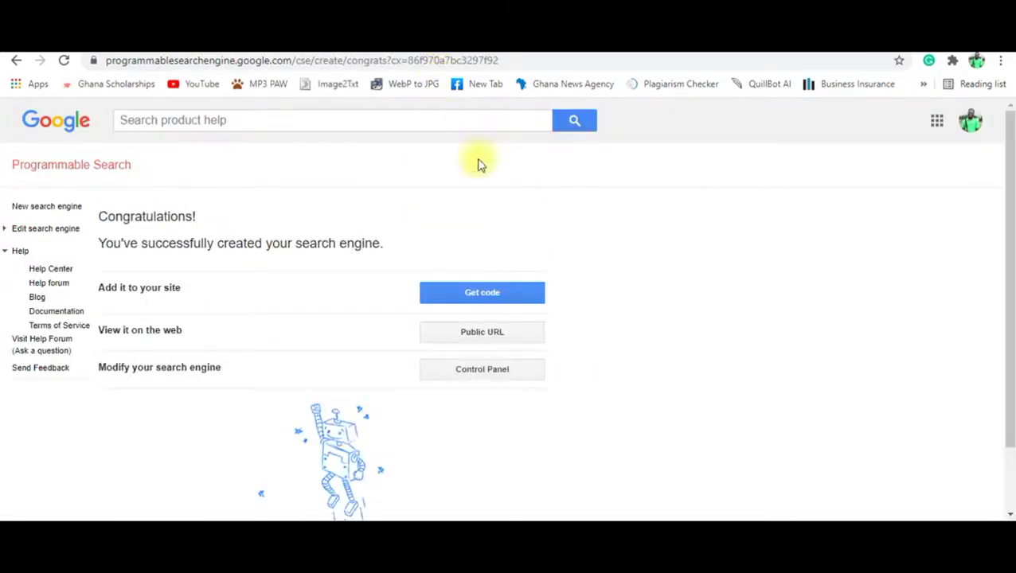
click(473, 291)
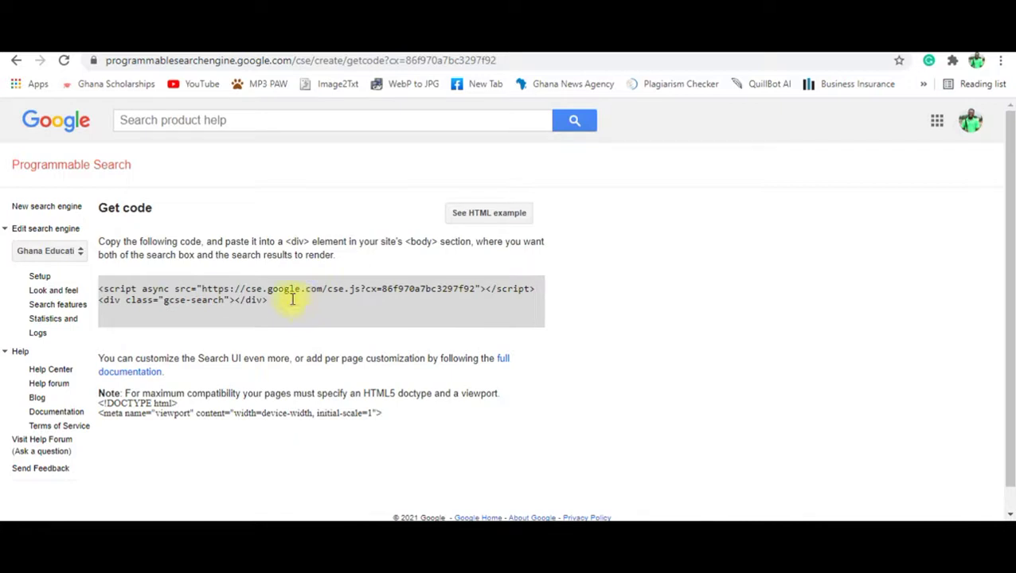
click(263, 36)
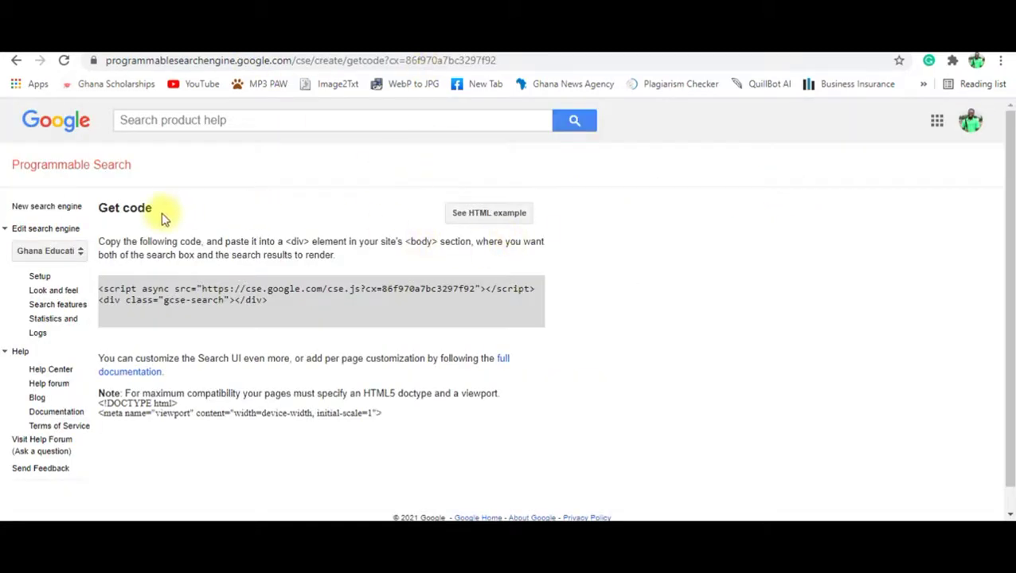
Step: Go back to the confirmation page and open the search engine's public URL
click(16, 60)
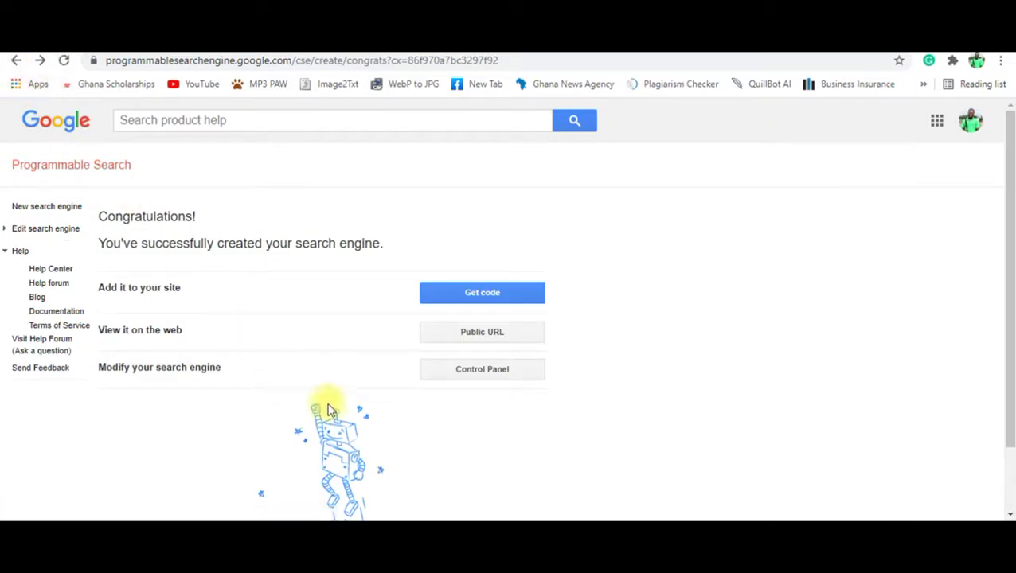
click(467, 335)
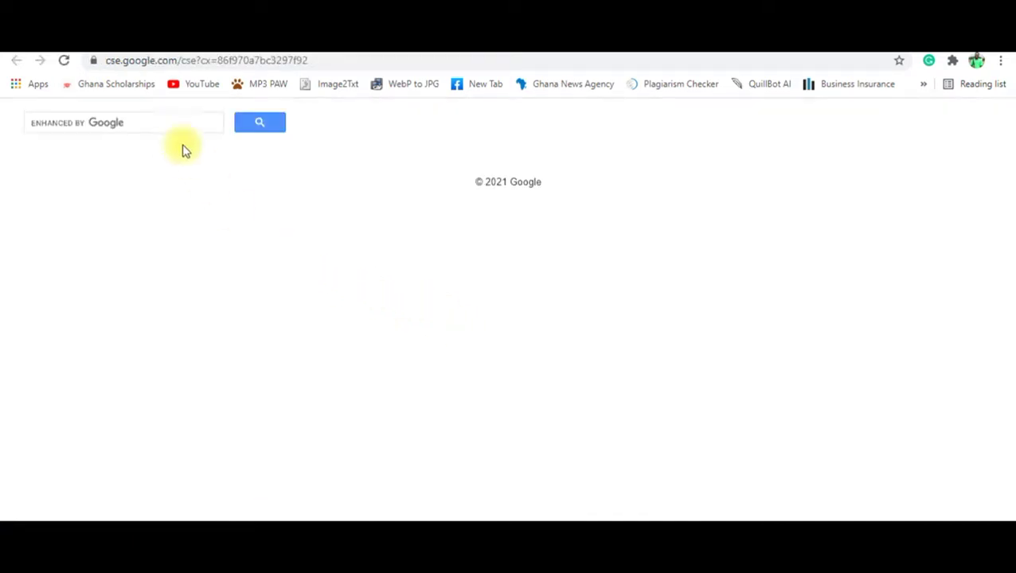
click(149, 64)
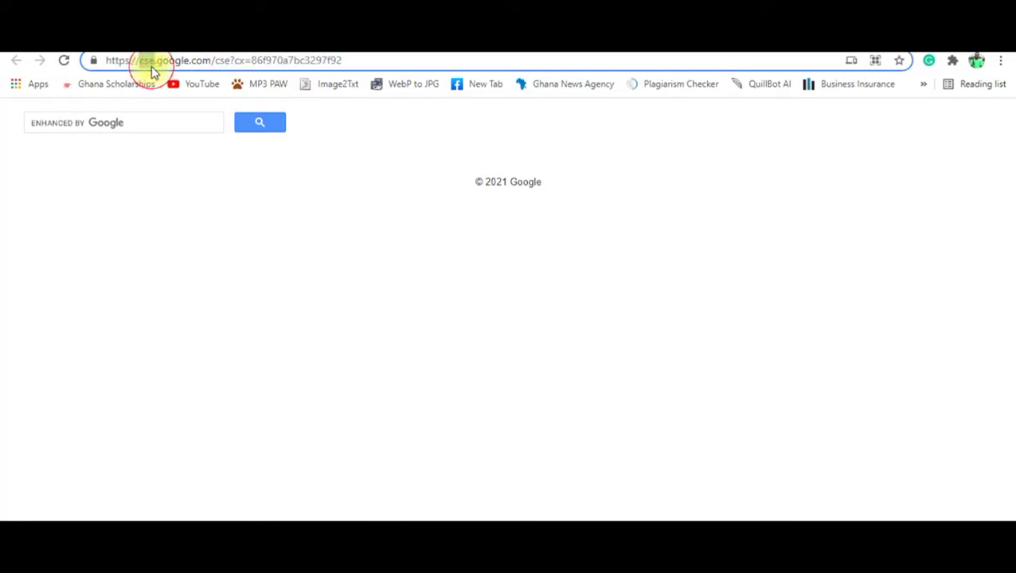
click(152, 68)
click(150, 67)
click(153, 68)
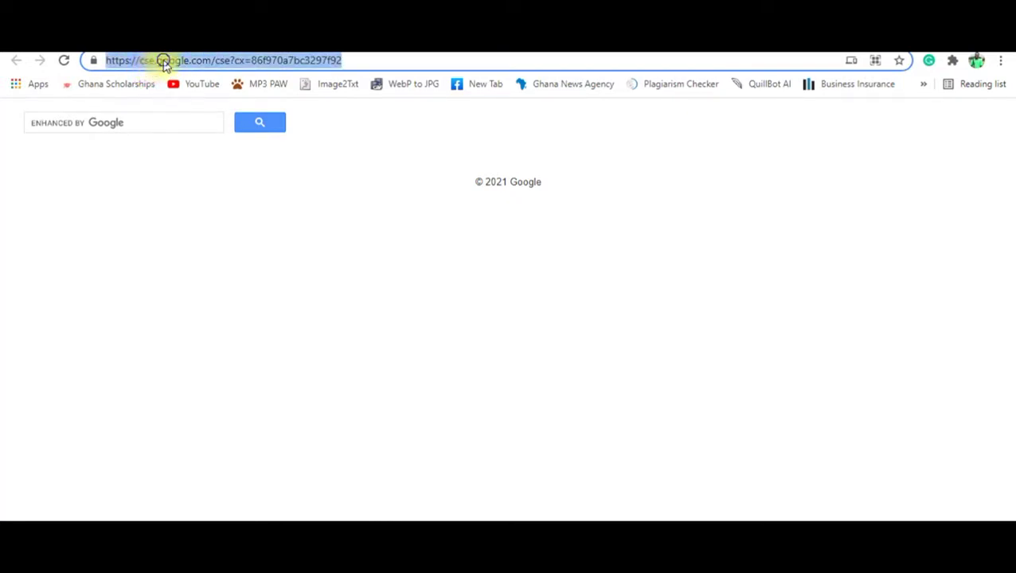
right_click(165, 66)
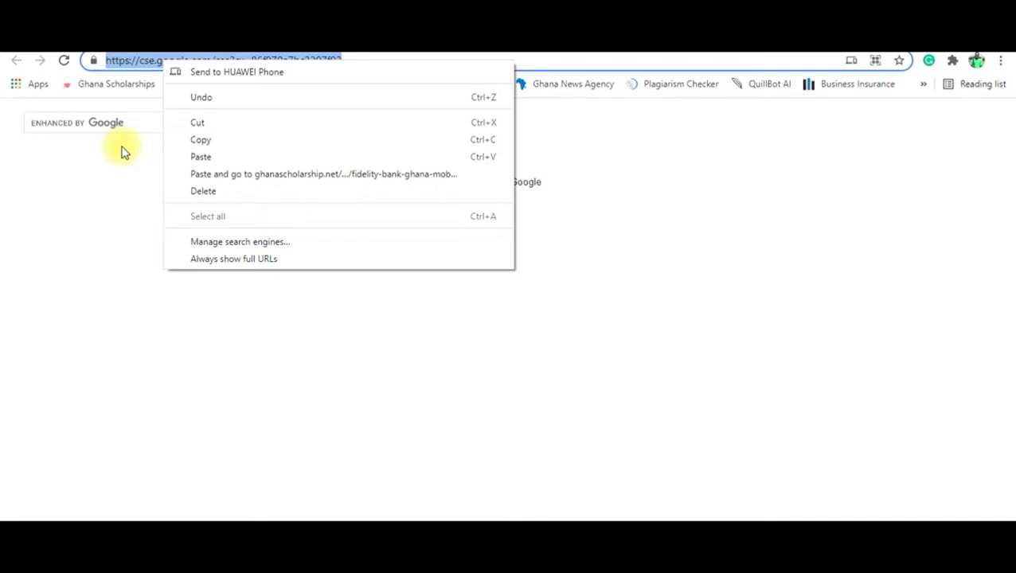
click(132, 179)
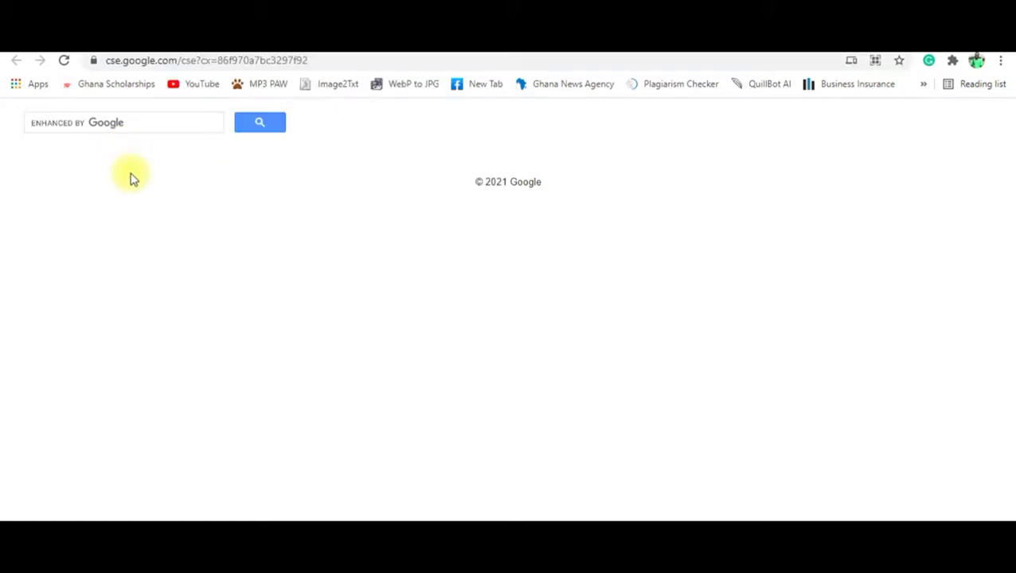
Step: Search the public search engine page for "nursing admissions in ghana"
click(139, 127)
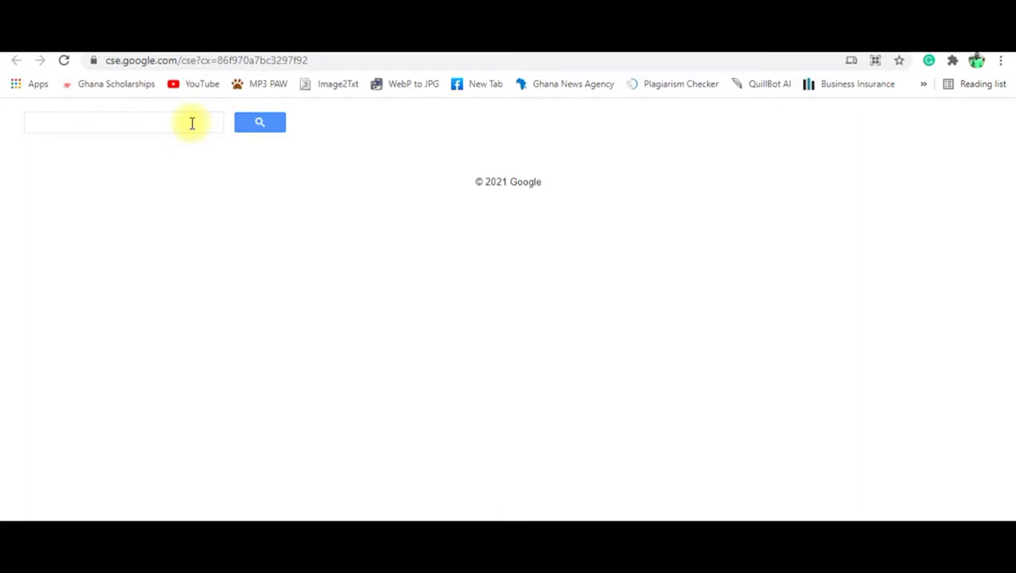
text(nursing admissio)
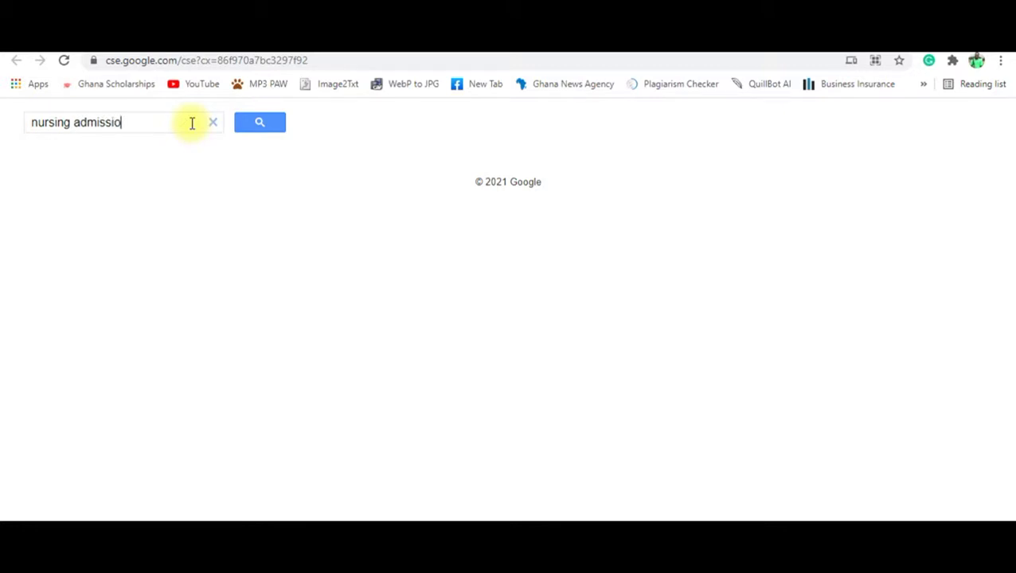
text(ns in ghana)
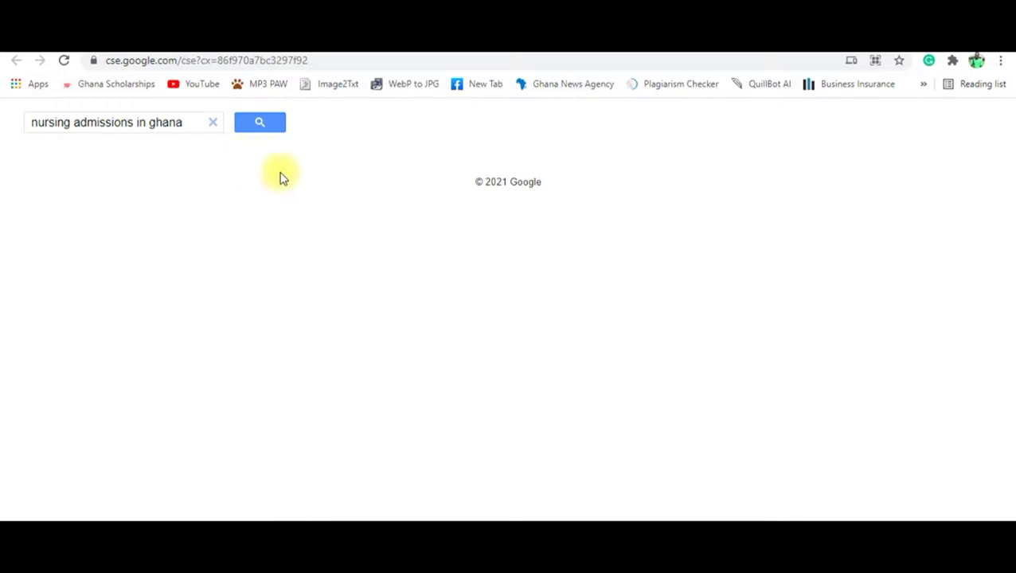
click(261, 122)
key(Return)
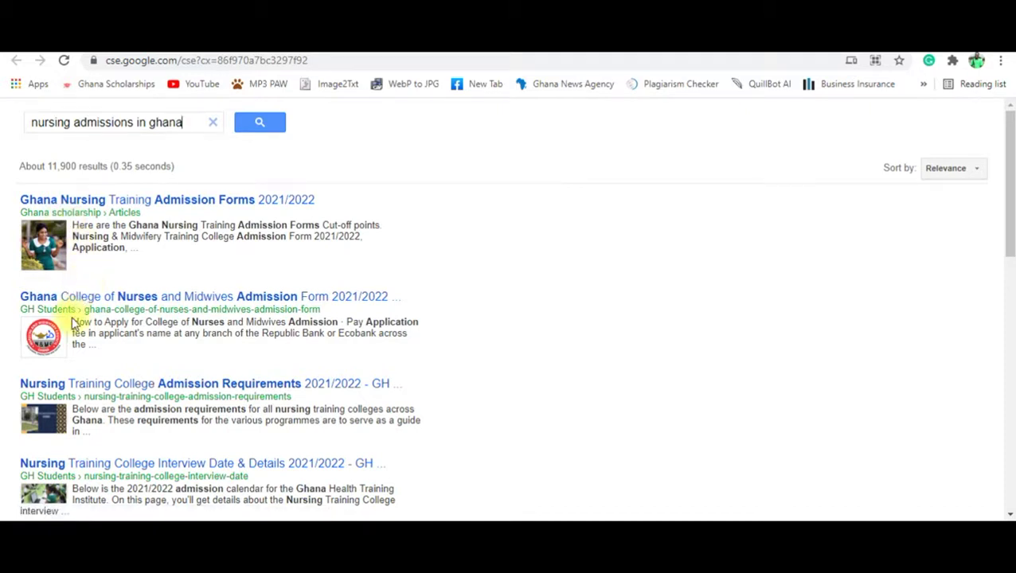
Step: Examine the first page of results for the nursing admissions search and the websites they come from
scroll(72, 316, down, 3)
scroll(64, 350, down, 2)
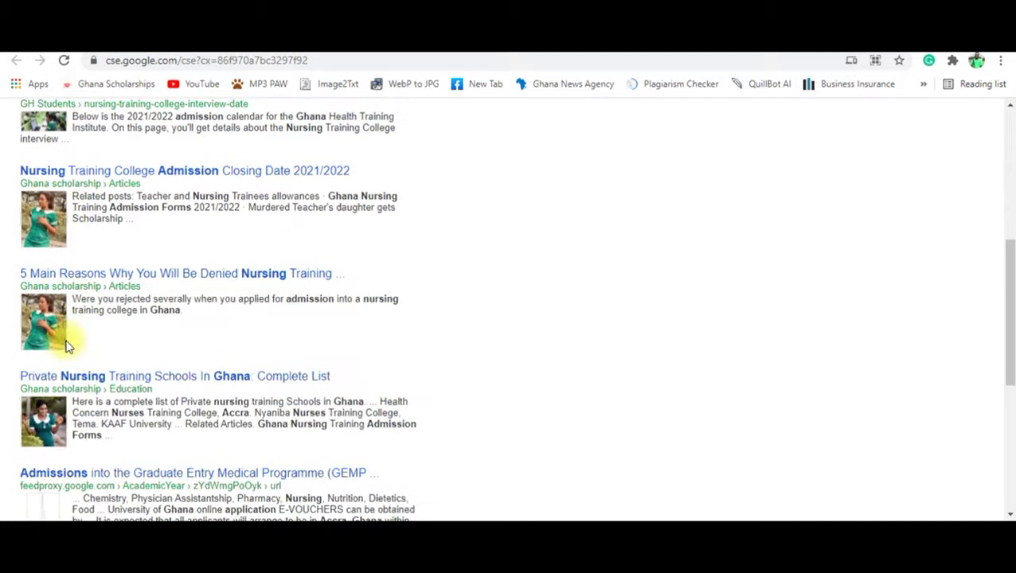
scroll(69, 327, down, 1)
scroll(69, 327, down, 2)
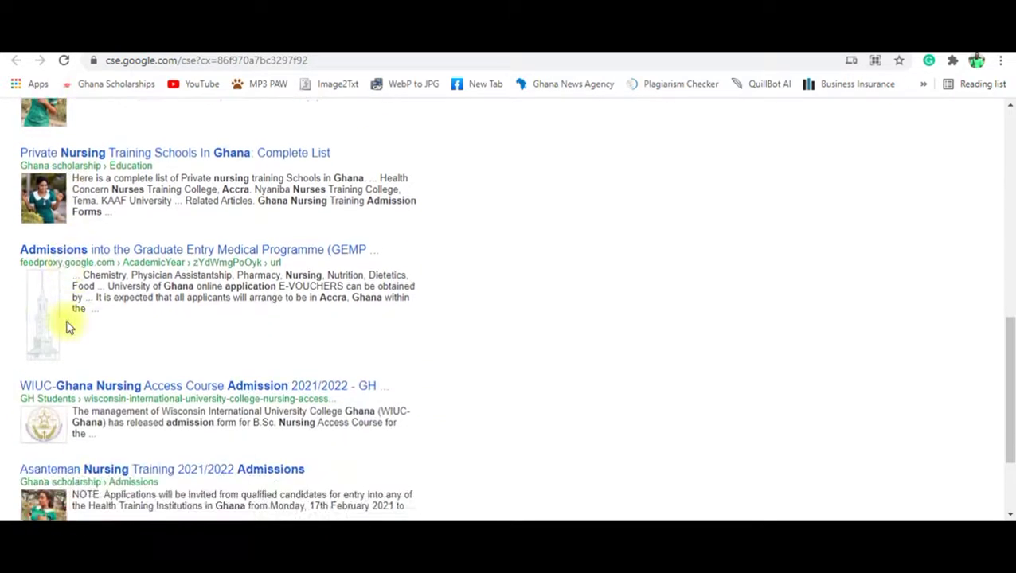
scroll(69, 327, down, 2)
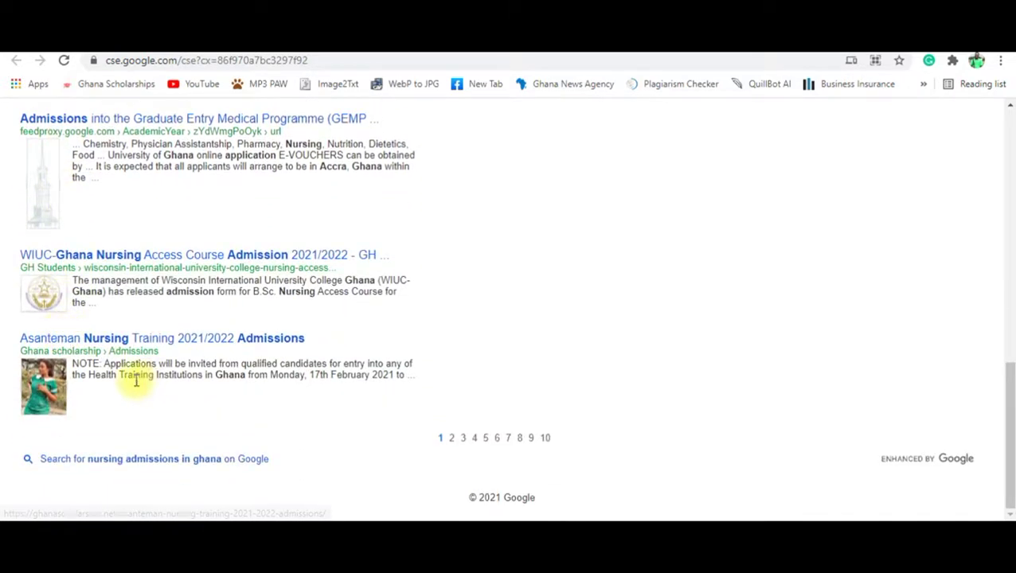
scroll(135, 376, up, 9)
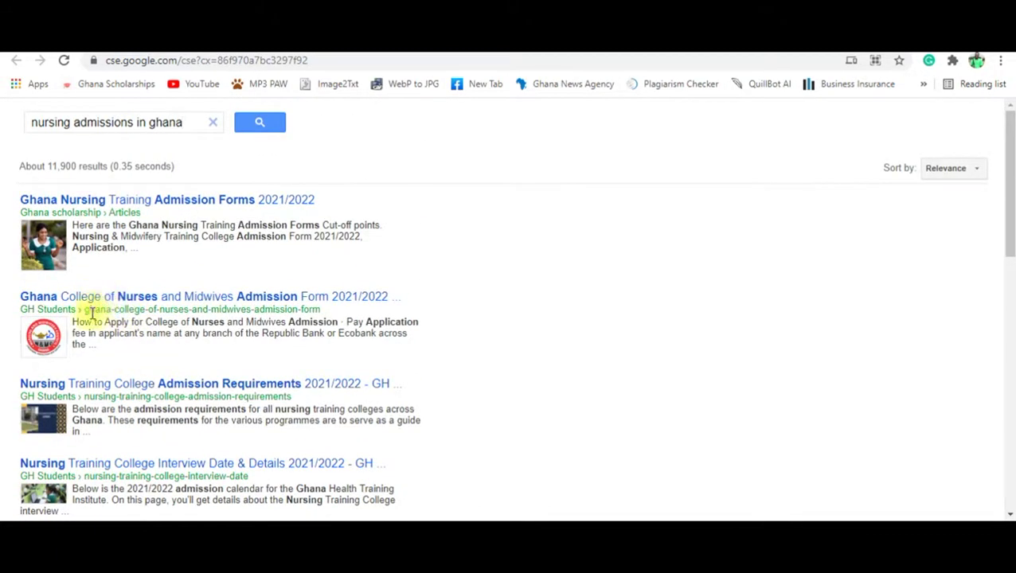
scroll(80, 291, down, 6)
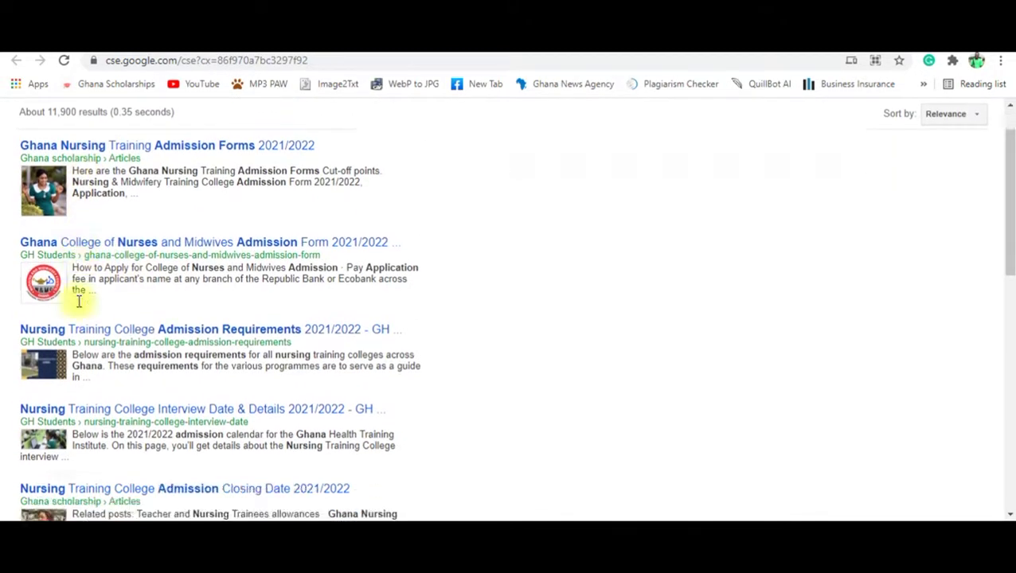
scroll(80, 304, down, 4)
scroll(94, 322, up, 5)
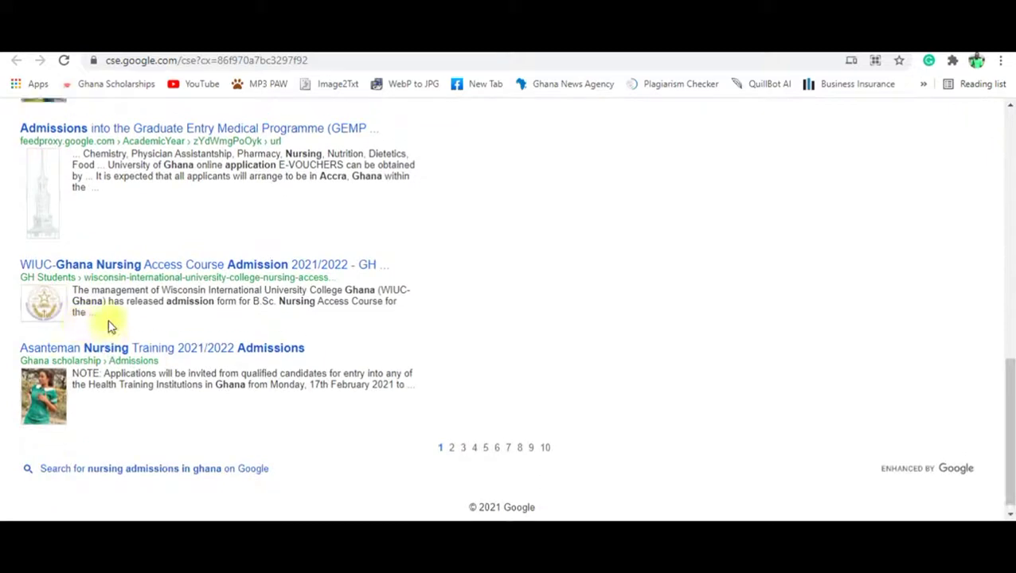
scroll(109, 321, up, 4)
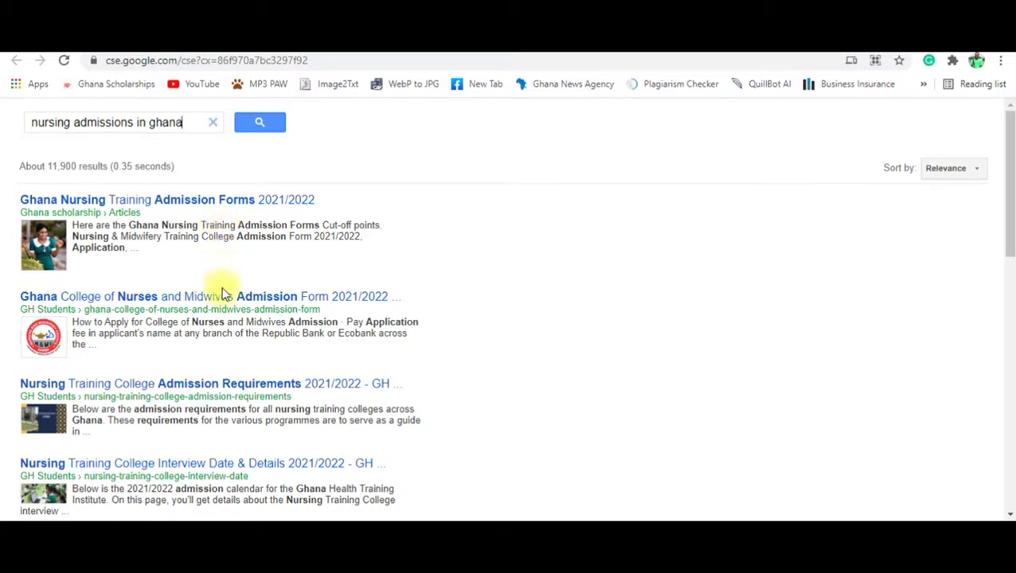
drag(446, 370, 549, 456)
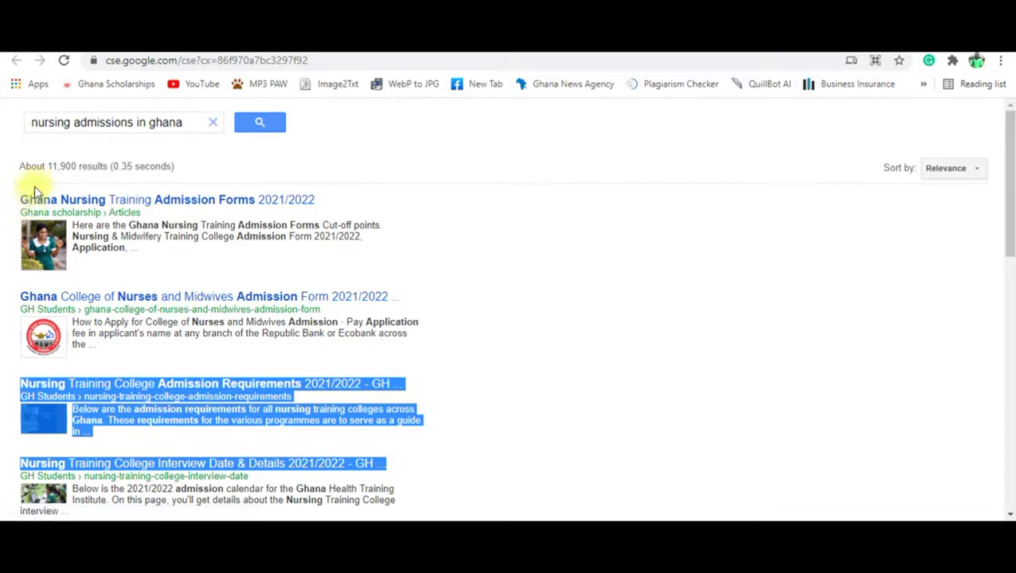
click(418, 369)
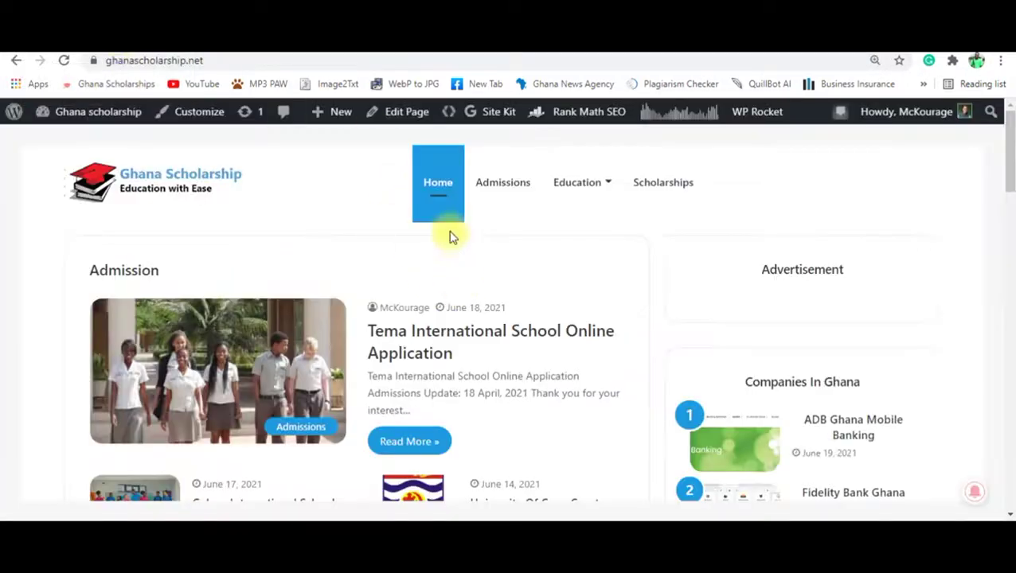
Step: Switch to the ghanascholarship.net home page and look through its admission, education and scholarship sections
scroll(451, 235, down, 10)
scroll(450, 238, down, 10)
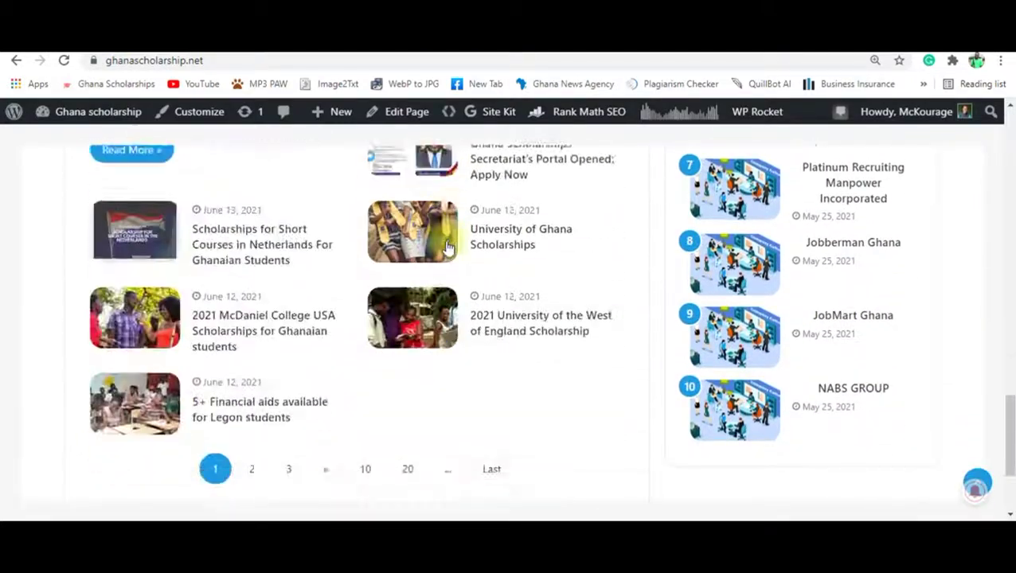
scroll(441, 257, up, 3)
scroll(430, 239, up, 10)
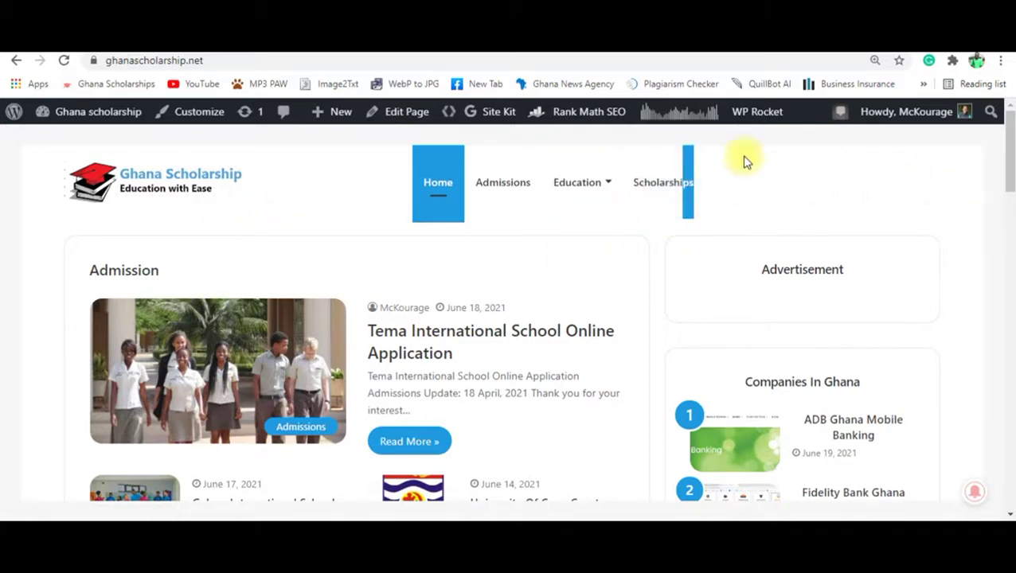
click(980, 159)
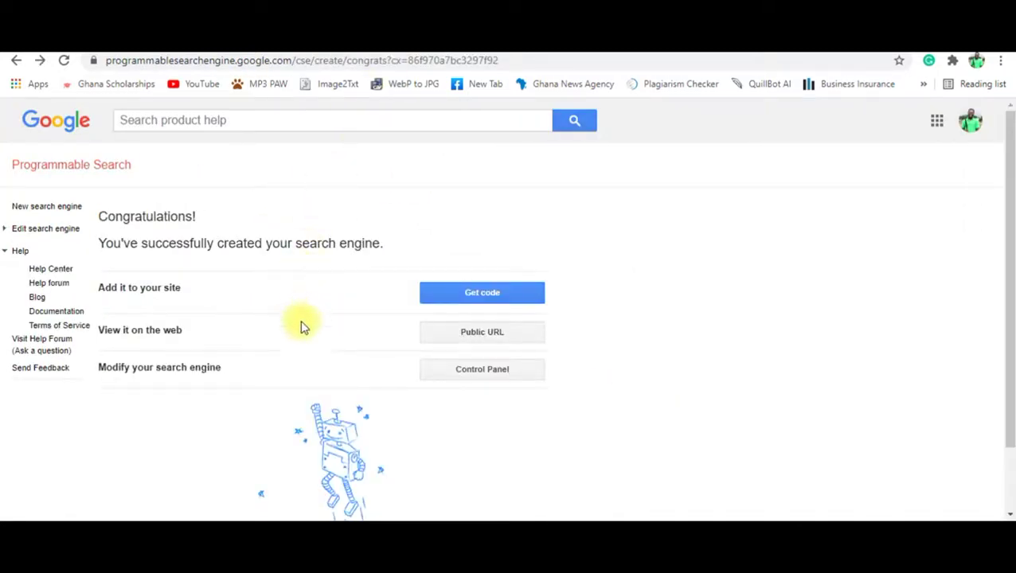
Step: Open the new search engine's control panel from its confirmation page and display the Ads settings
click(466, 372)
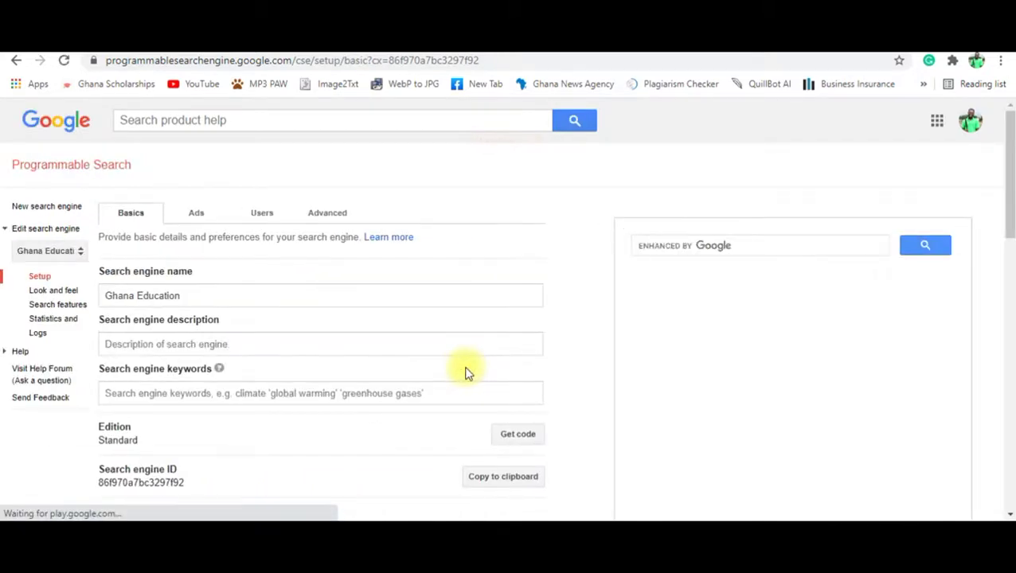
click(195, 210)
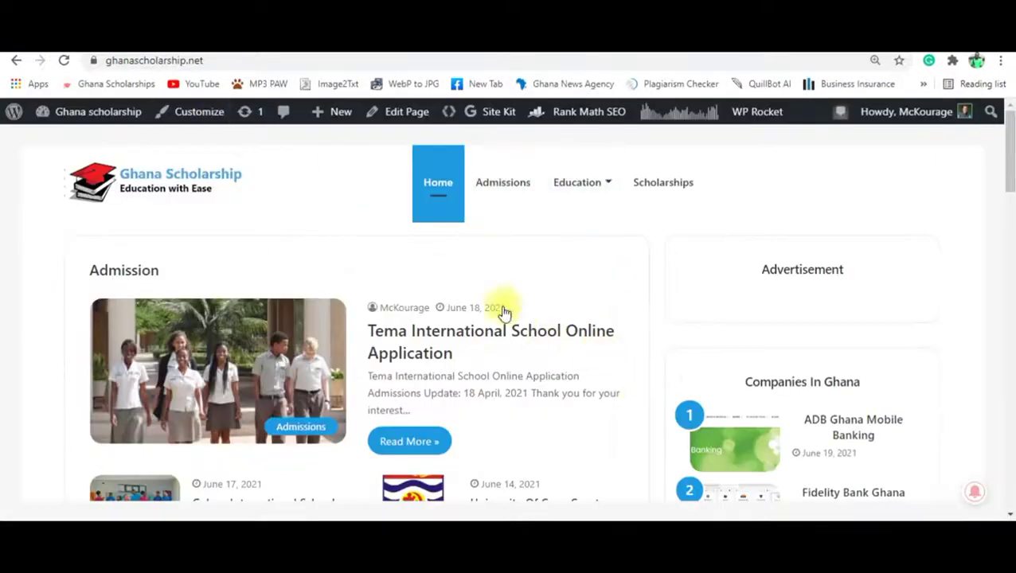
Step: Pause AdBlock once for the ghanascholarship.net home page and reload the page
scroll(503, 311, down, 5)
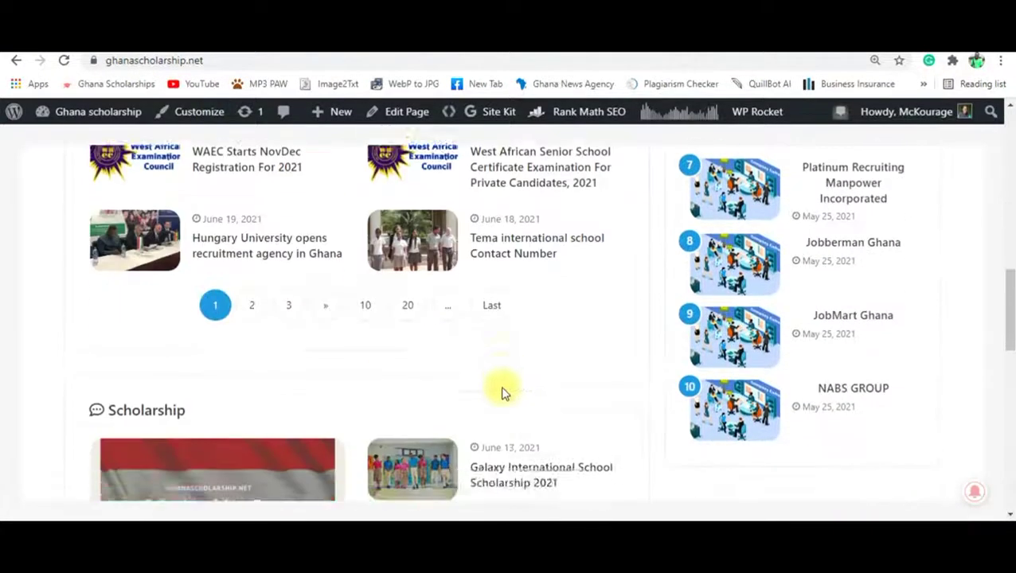
scroll(494, 390, down, 10)
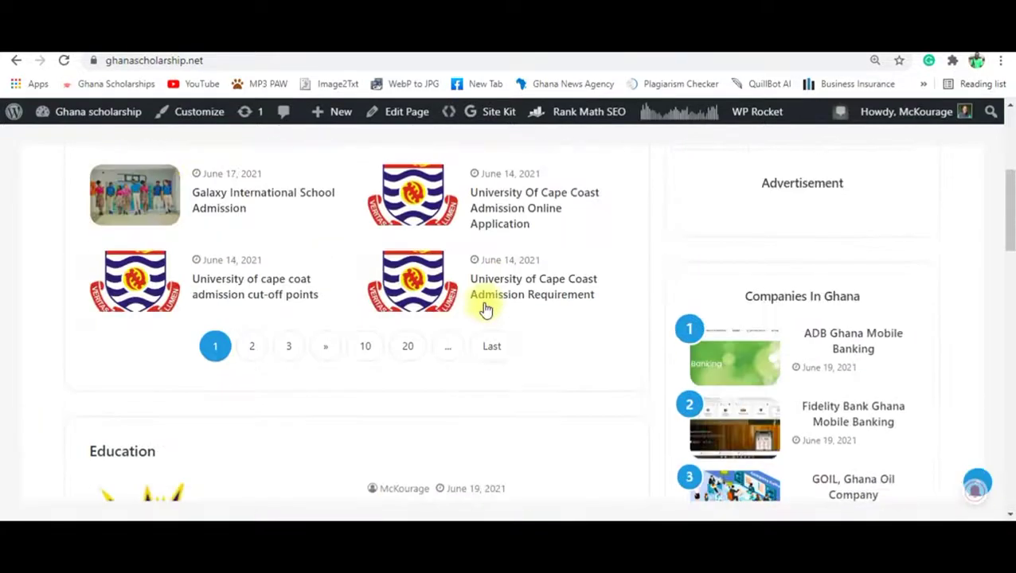
scroll(485, 310, up, 4)
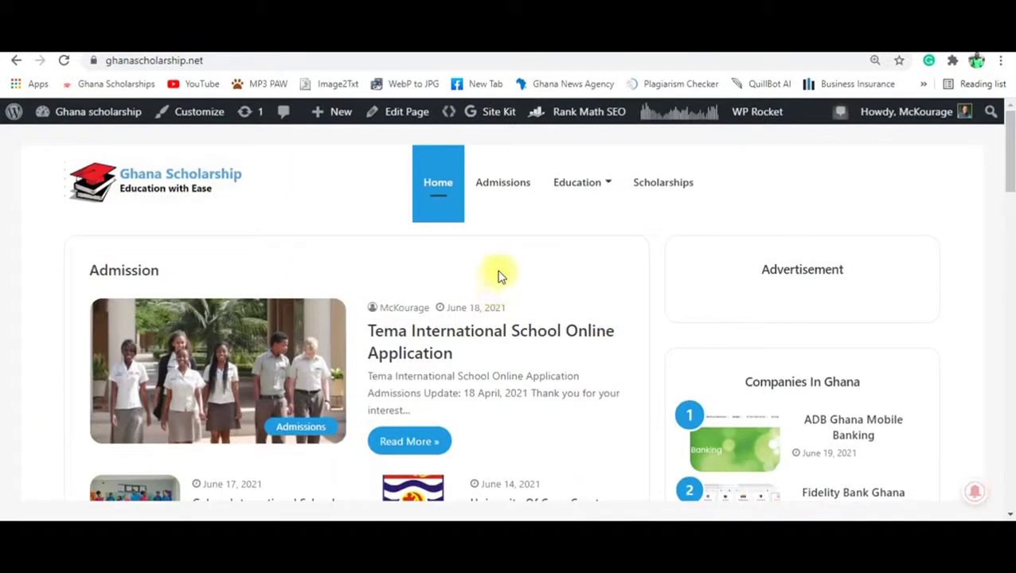
click(957, 66)
click(845, 164)
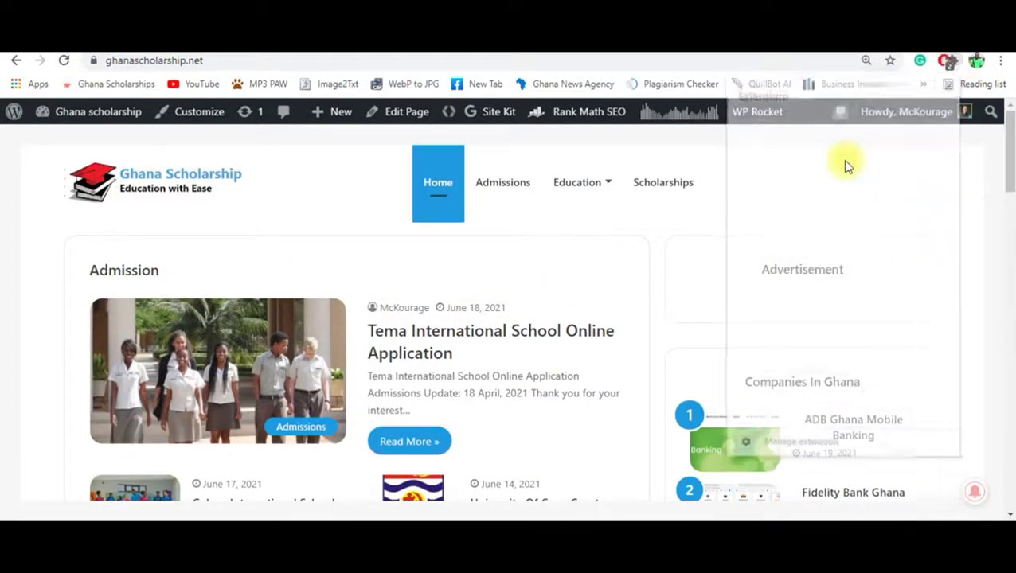
click(739, 285)
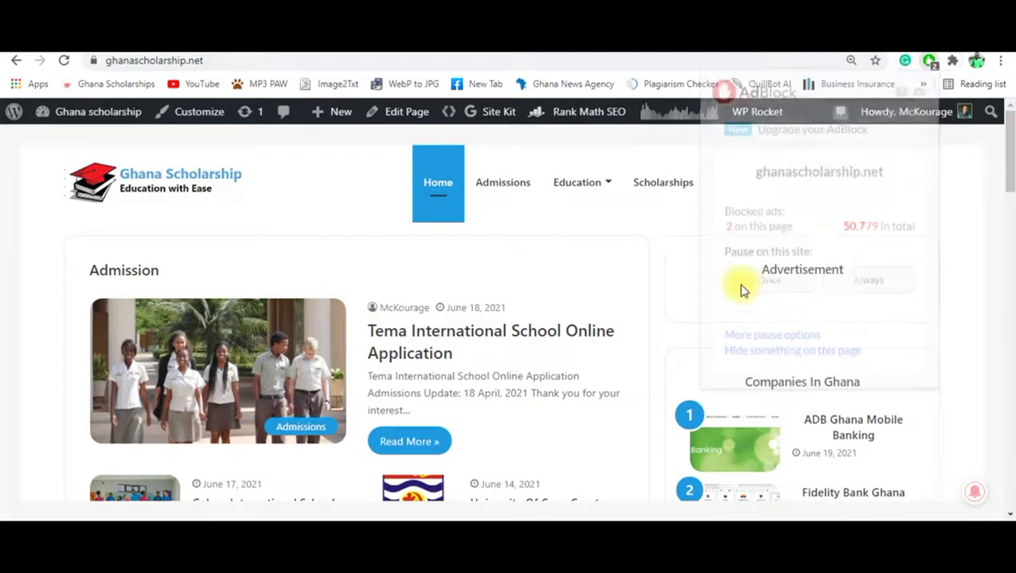
click(65, 62)
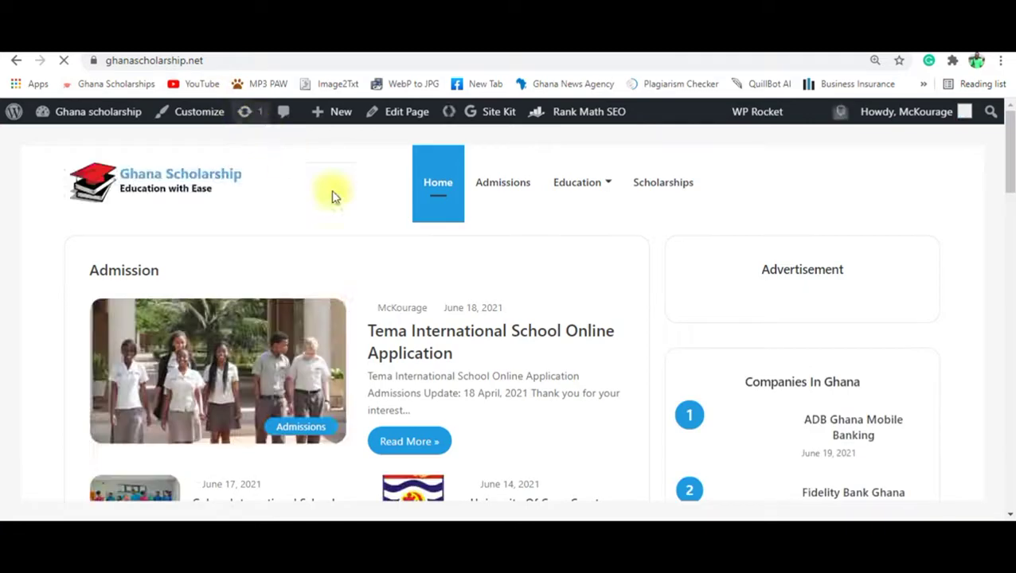
Step: Examine where advertisements are placed on the reloaded ghanascholarship.net home page
scroll(557, 211, down, 2)
scroll(542, 208, down, 3)
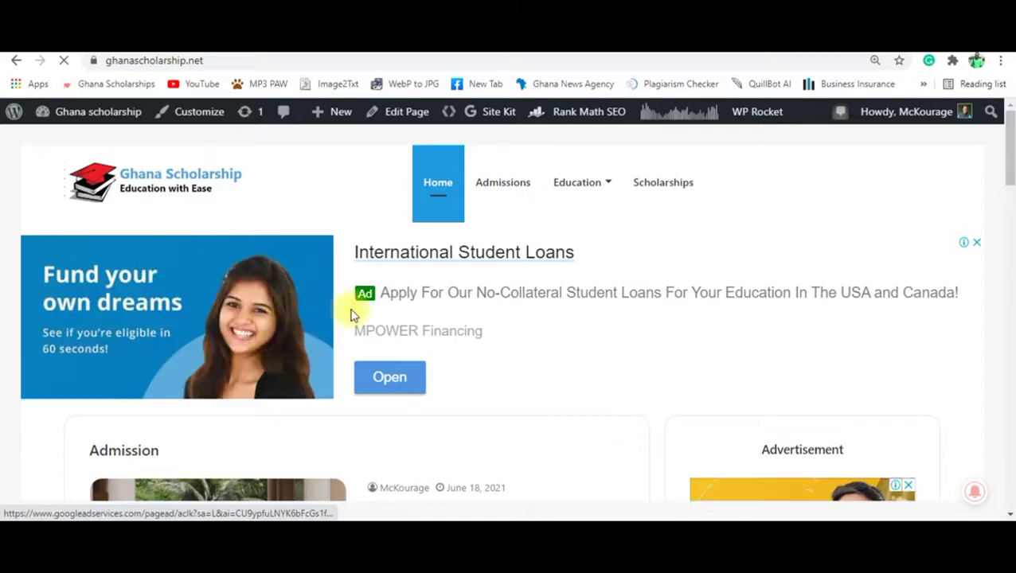
scroll(549, 292, down, 2)
scroll(437, 239, up, 2)
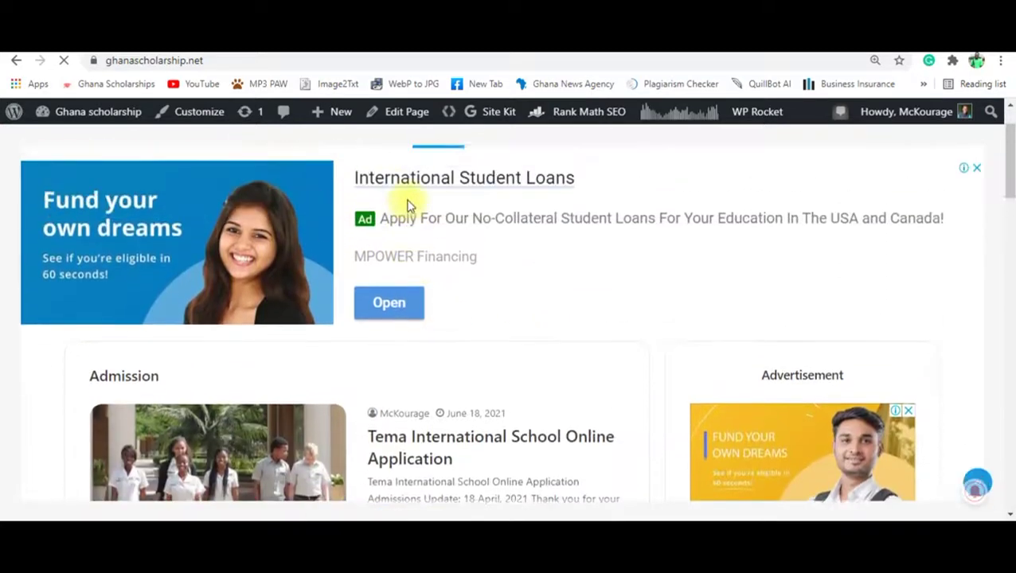
scroll(577, 353, down, 7)
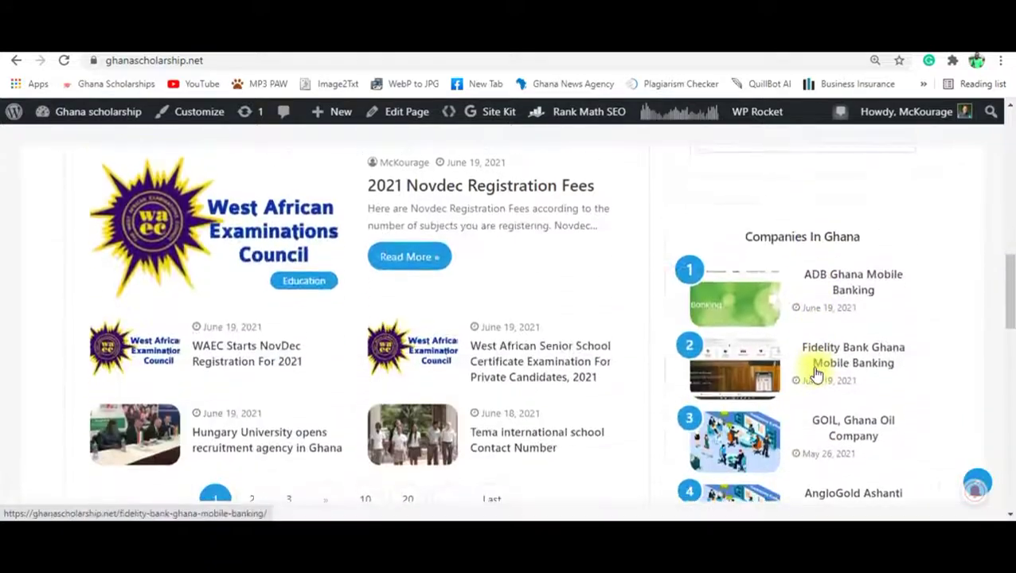
scroll(812, 370, up, 7)
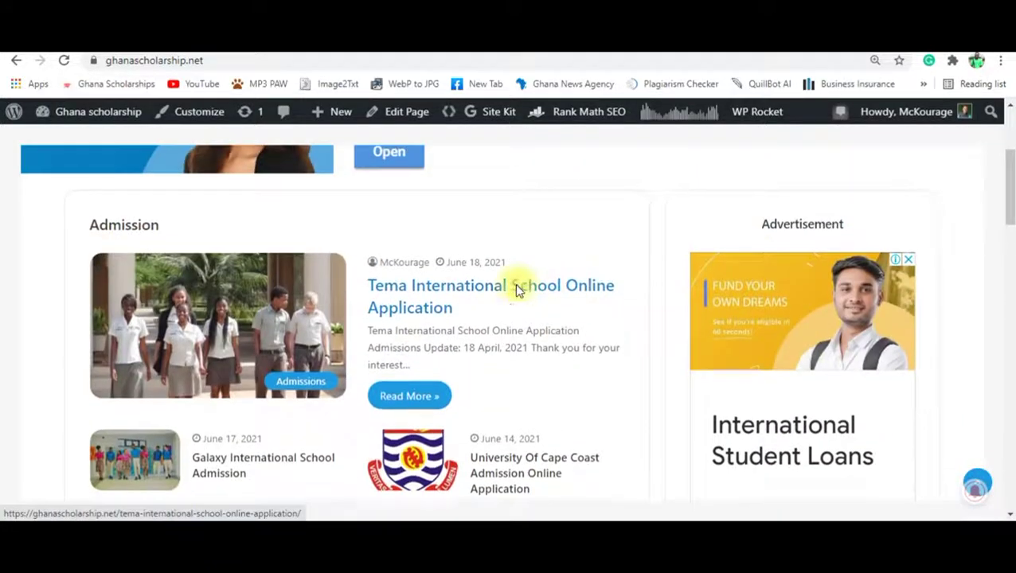
scroll(517, 285, down, 6)
scroll(428, 288, down, 10)
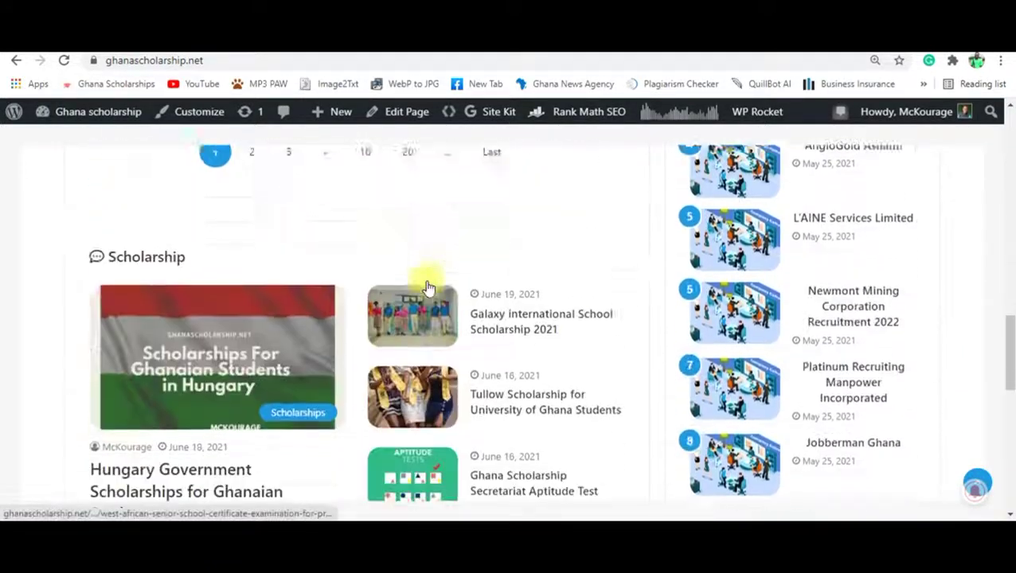
scroll(428, 288, up, 12)
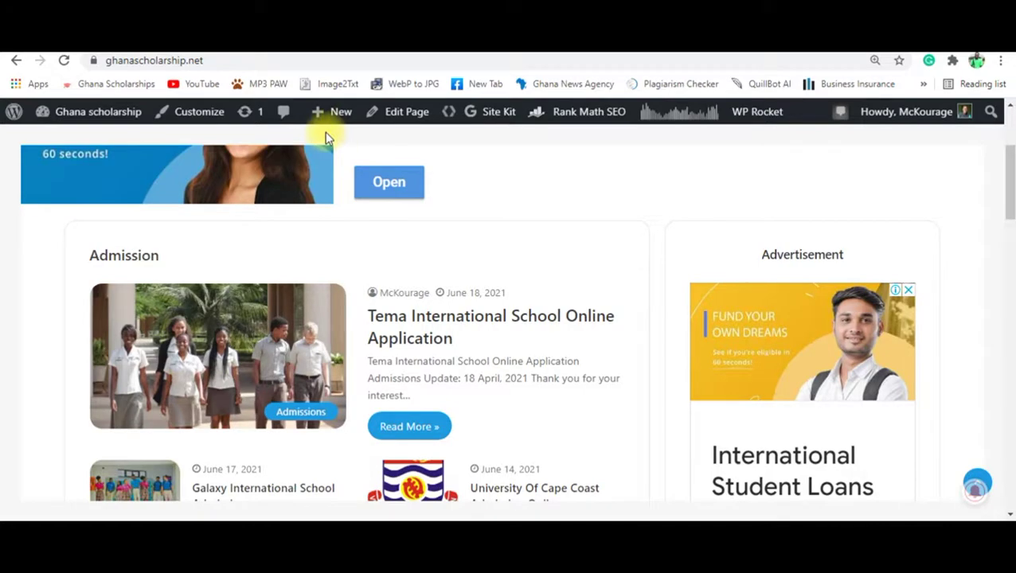
scroll(668, 273, up, 2)
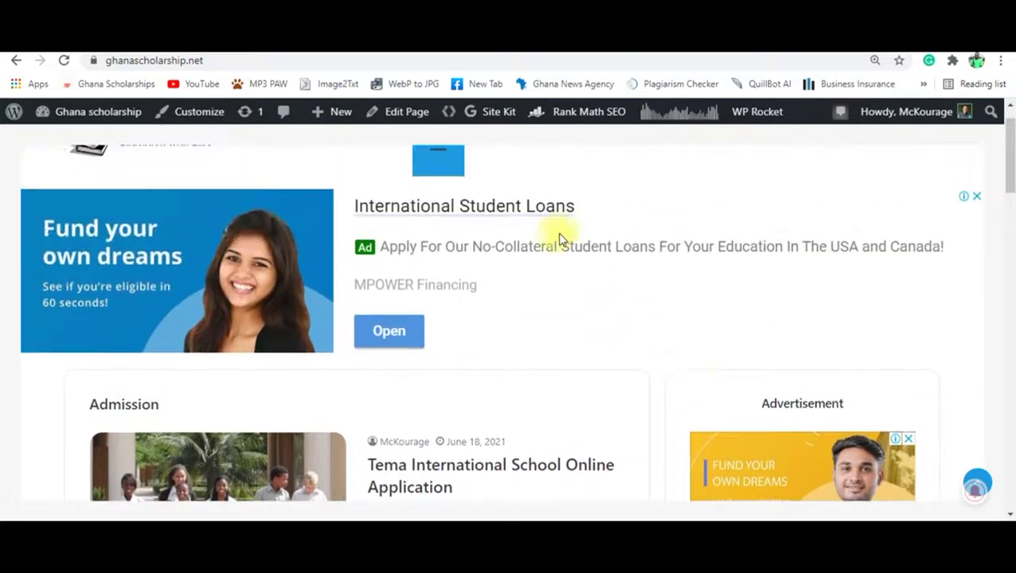
Step: Examine the lower part of the ghanascholarship.net home page for advertisements, including the Scholarship section and the sidebar
scroll(502, 247, down, 15)
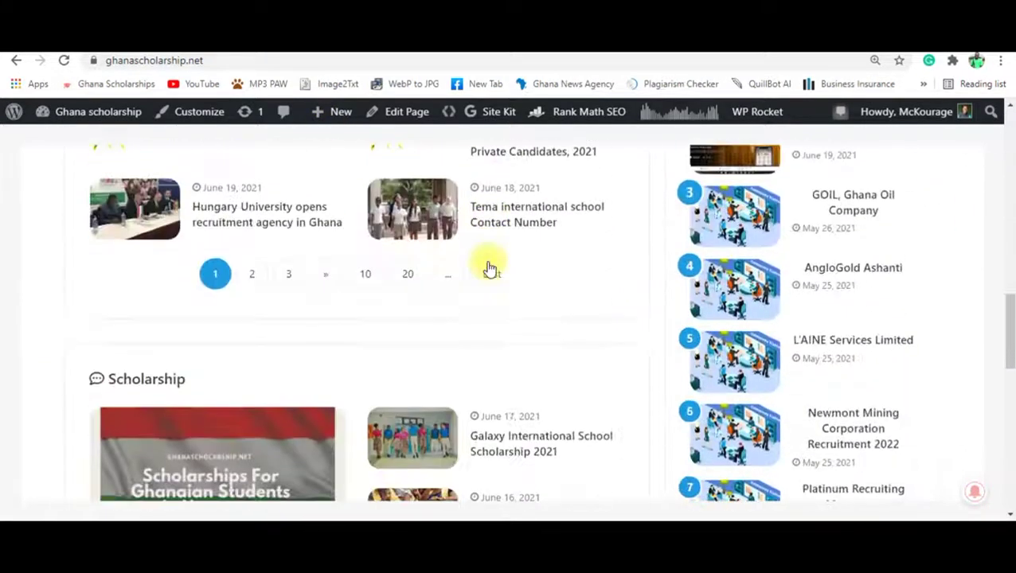
scroll(490, 269, down, 1)
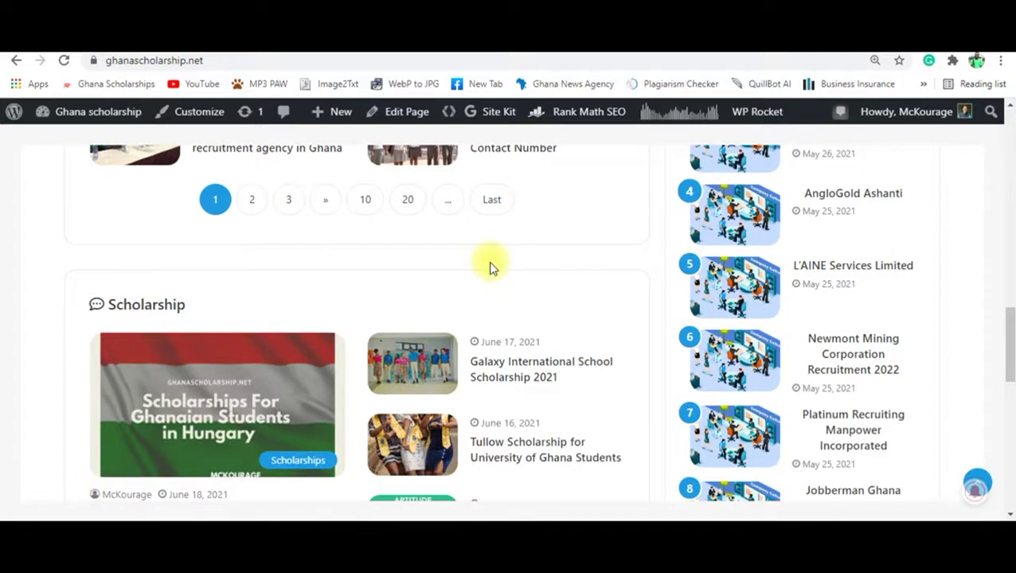
scroll(488, 265, down, 3)
scroll(497, 301, down, 2)
scroll(501, 342, down, 4)
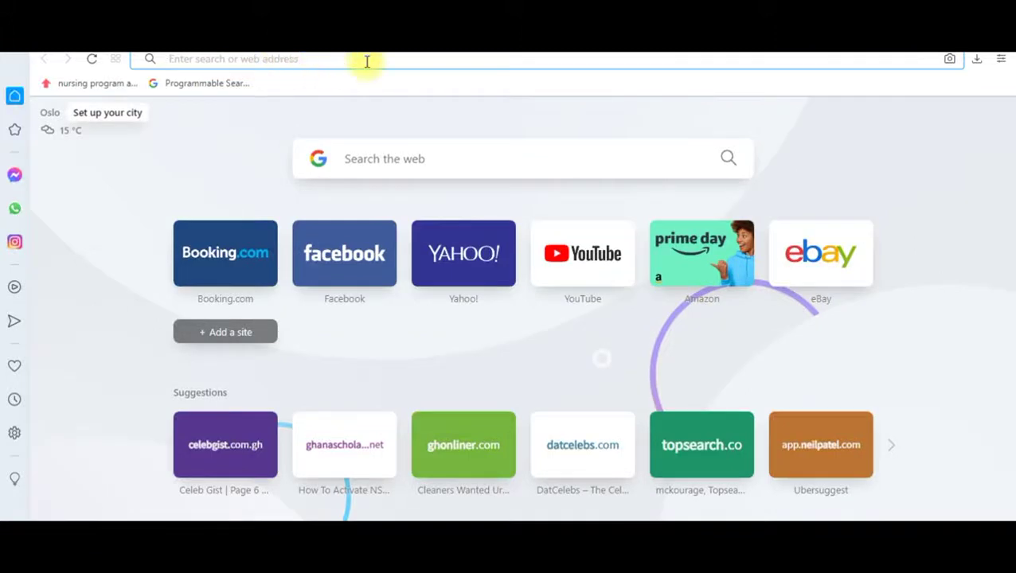
Step: Switch to the Opera browser and open the Google AdSense account's Home page to view its estimated earnings
text(adsense/new/u/0/pub-6327425571044317/home)
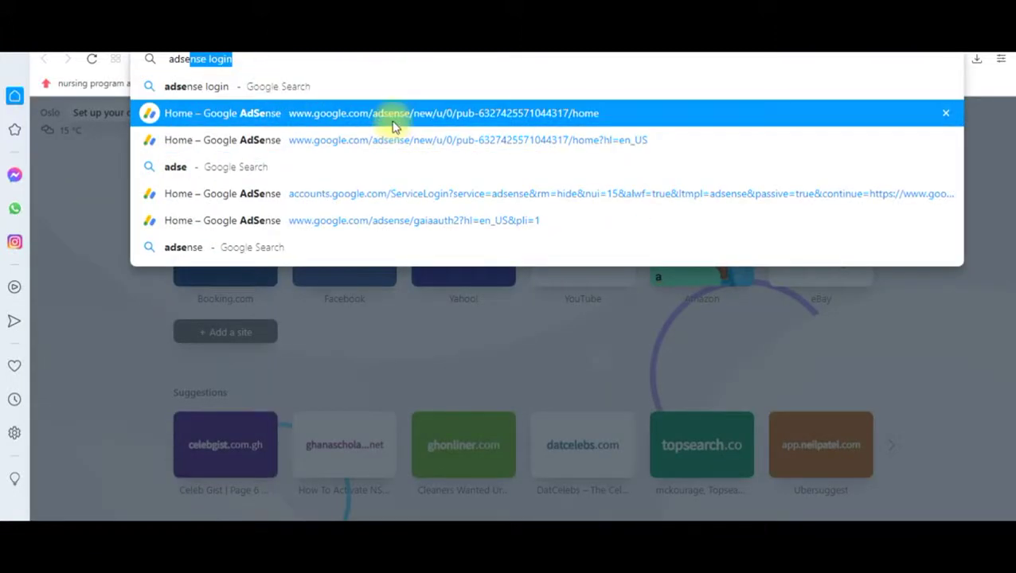
click(393, 119)
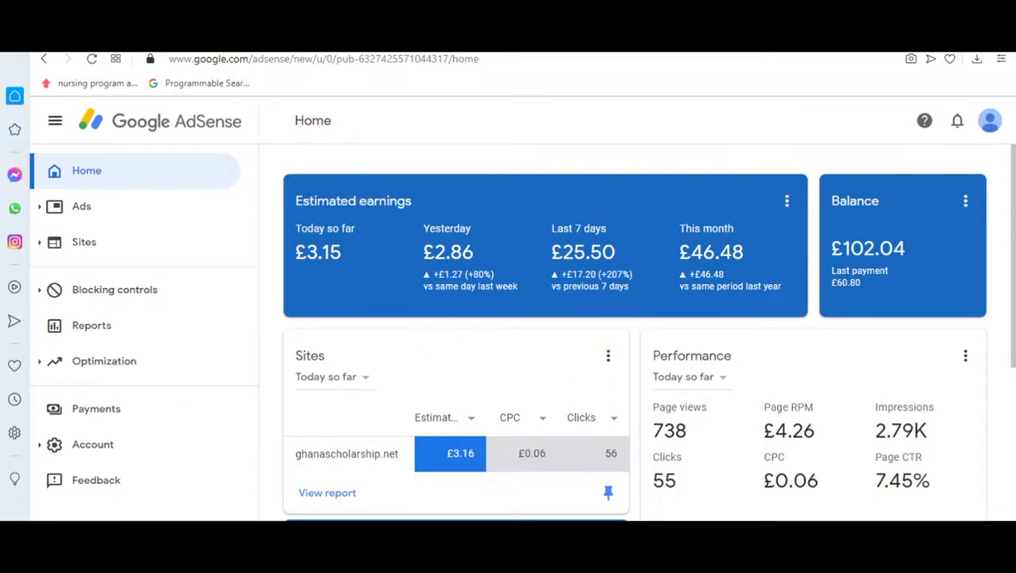
Step: Switch back to the ghanascholarship.net home page and look over the Education section and the sidebar advertisement beside it
click(493, 516)
scroll(414, 280, up, 10)
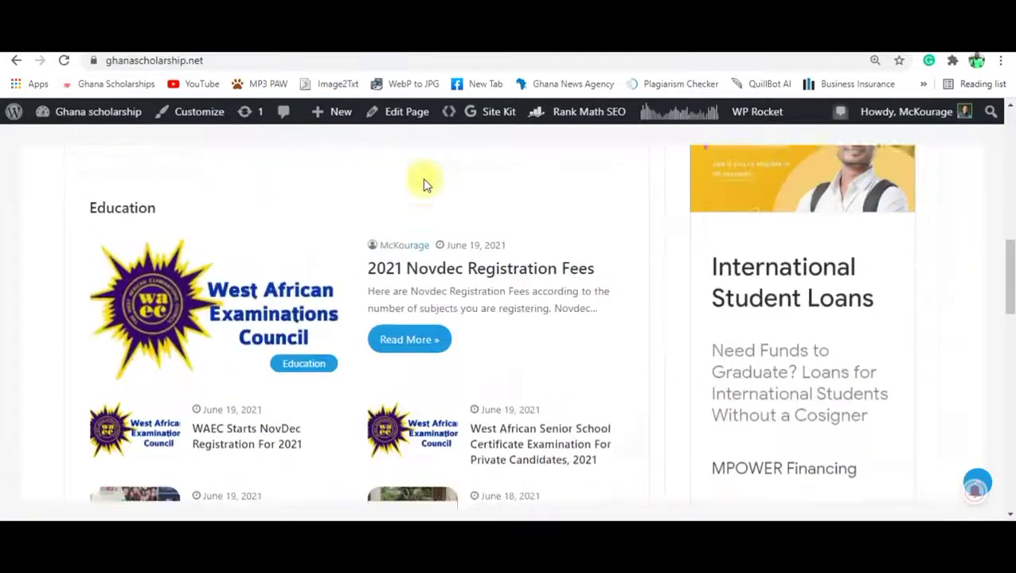